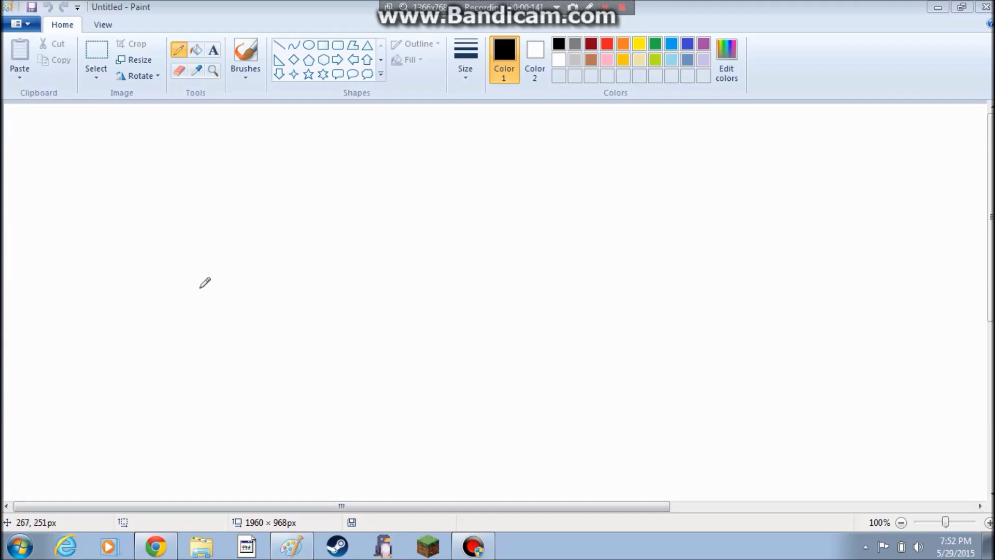
Switch from the blank Paint canvas to the Google Search page in Chrome
{"action": "left_click", "coordinate": [156, 546]}
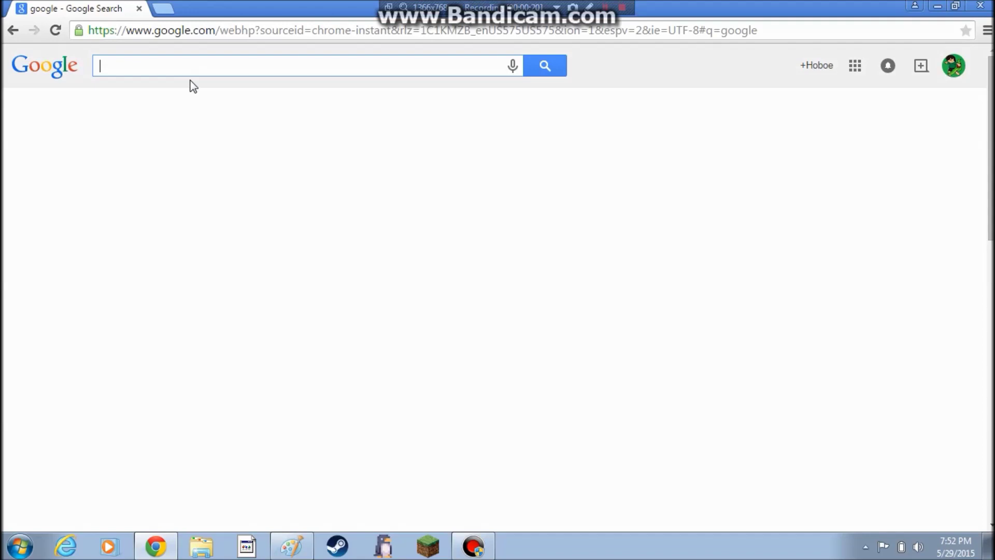
Search Google for 'sprites inc' and open the Sprite's INC website
{"action": "type", "text": "spr"}
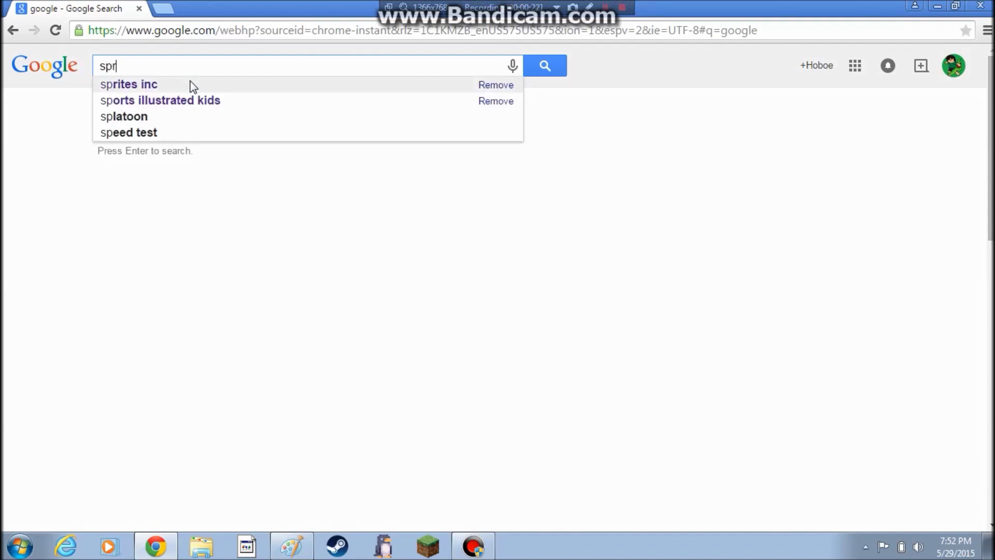
{"action": "type", "text": "ites inc"}
{"action": "key", "text": "Return"}
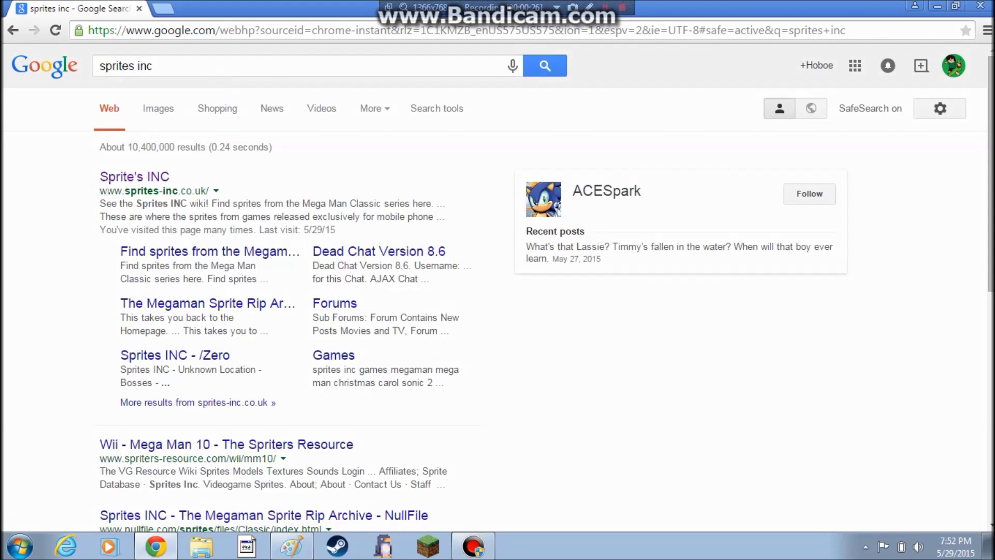
{"action": "left_click", "coordinate": [107, 179]}
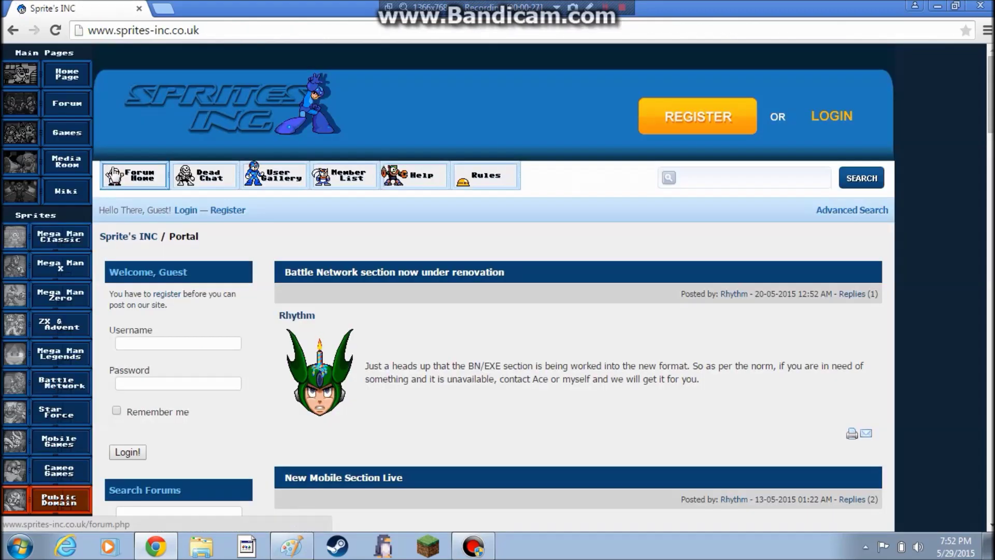
Open the Mega Man Classic section and browse its character grid
{"action": "left_click", "coordinate": [52, 237]}
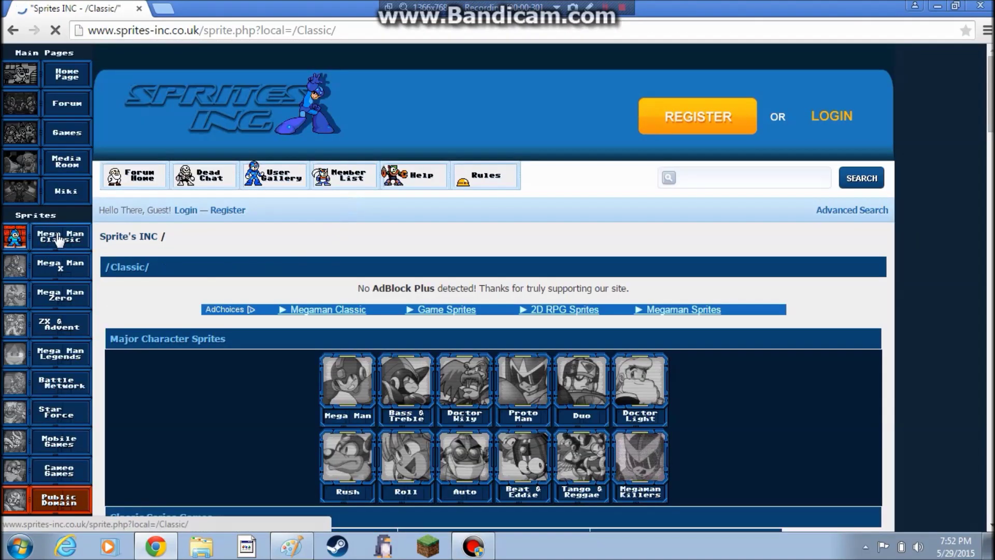
{"action": "scroll", "coordinate": [232, 342], "scroll_direction": "down", "scroll_amount": 4}
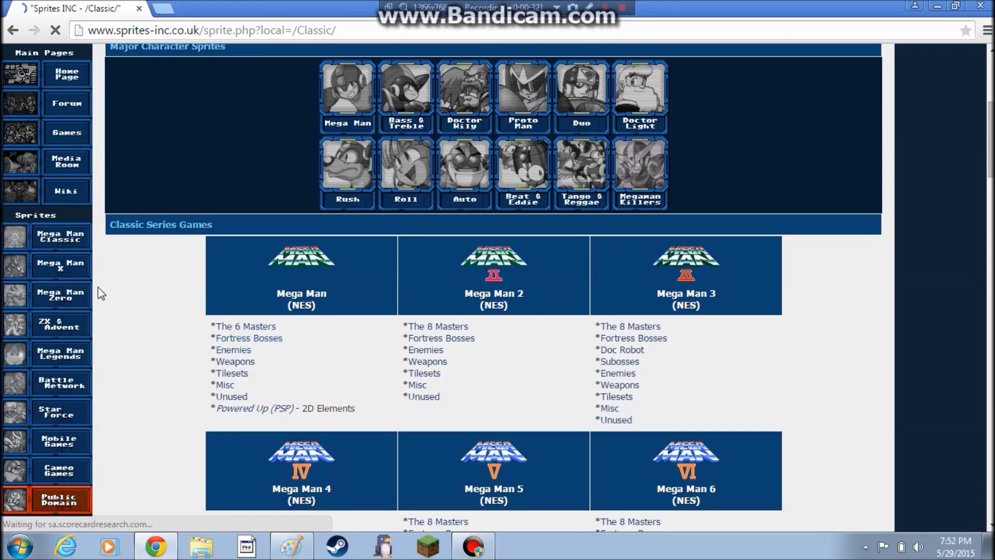
{"action": "scroll", "coordinate": [272, 232], "scroll_direction": "up", "scroll_amount": 2}
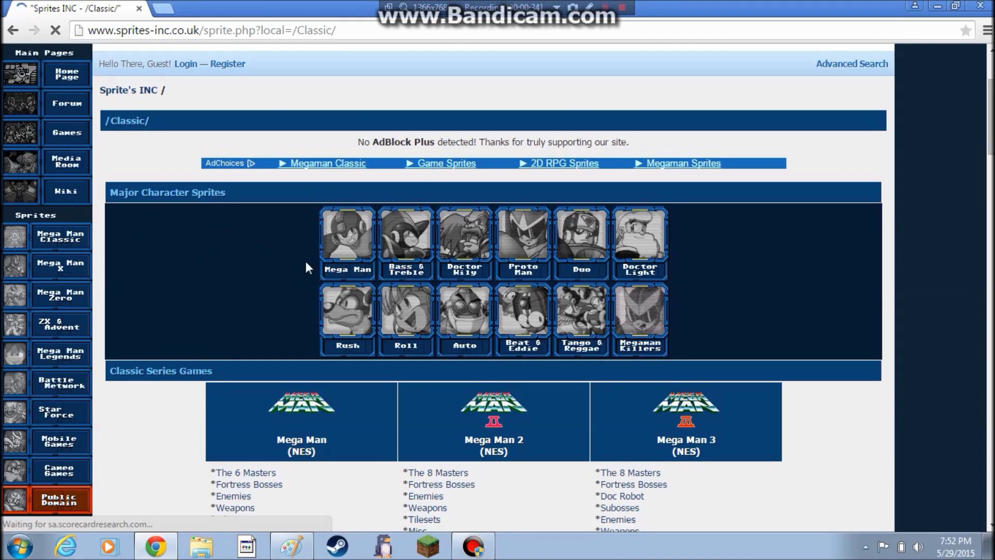
{"action": "scroll", "coordinate": [306, 260], "scroll_direction": "down", "scroll_amount": 1}
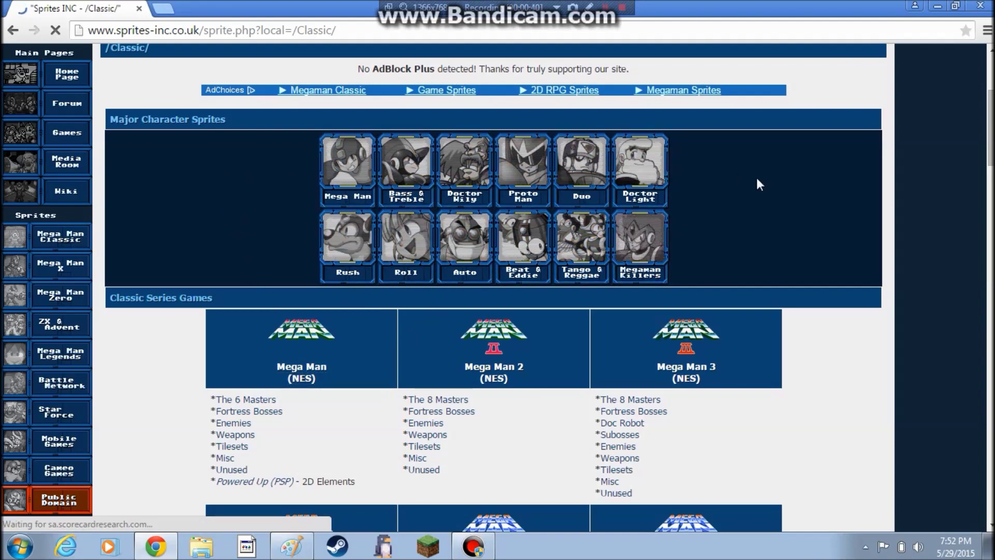
{"action": "scroll", "coordinate": [218, 252], "scroll_direction": "down", "scroll_amount": 1}
{"action": "scroll", "coordinate": [218, 253], "scroll_direction": "up", "scroll_amount": 2}
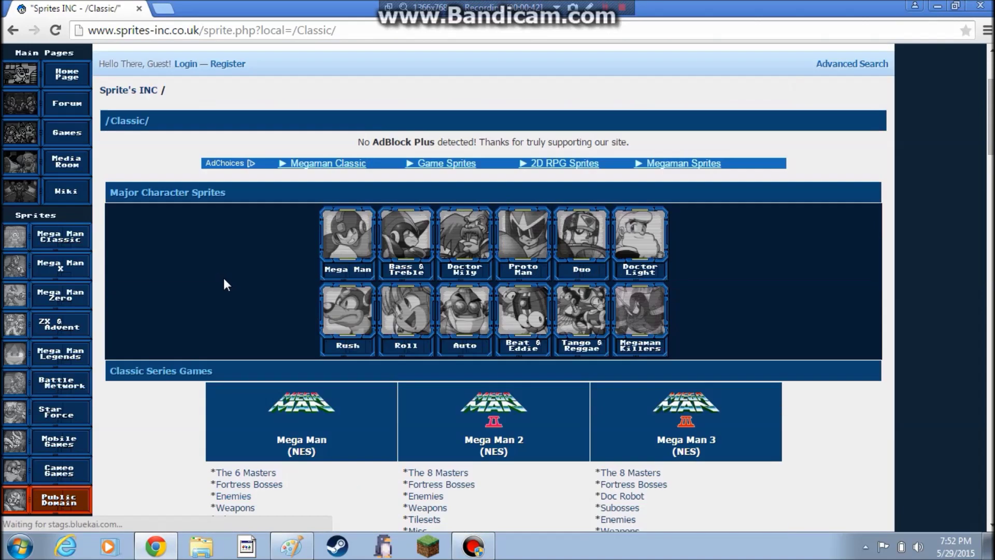
Open Roll's Mobile Roll sprite sheet, after briefly viewing her NES and Game Boy sprites
{"action": "left_click", "coordinate": [406, 311]}
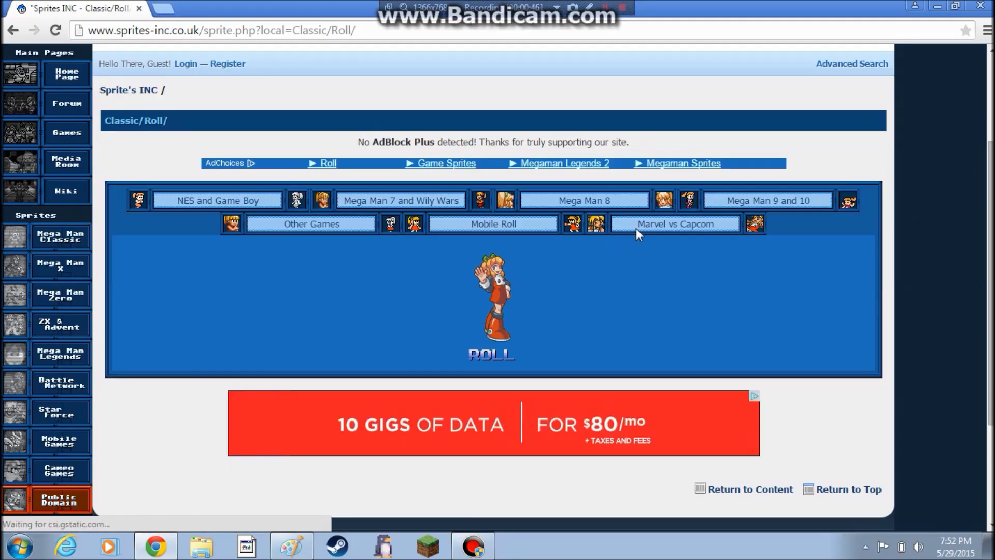
{"action": "left_click", "coordinate": [498, 226]}
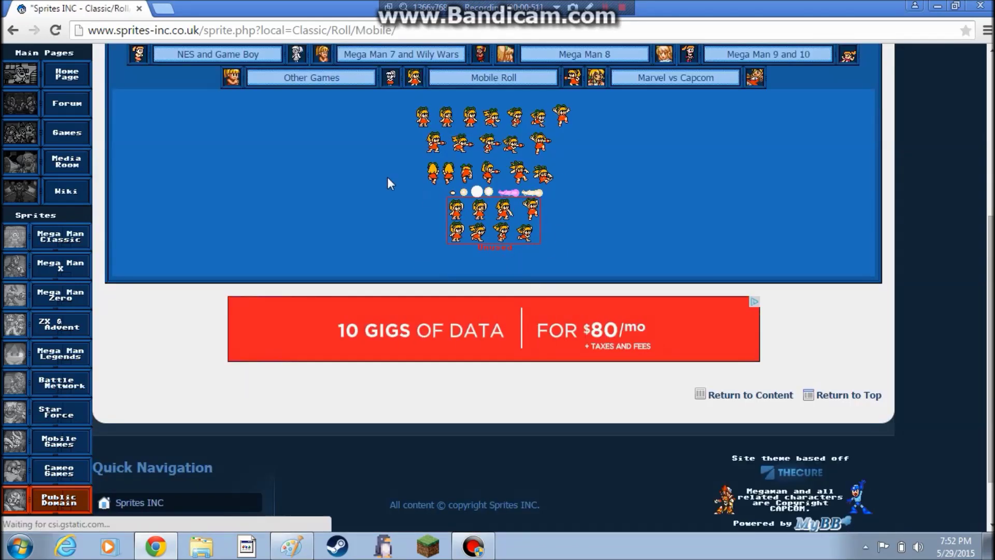
{"action": "left_click", "coordinate": [217, 55]}
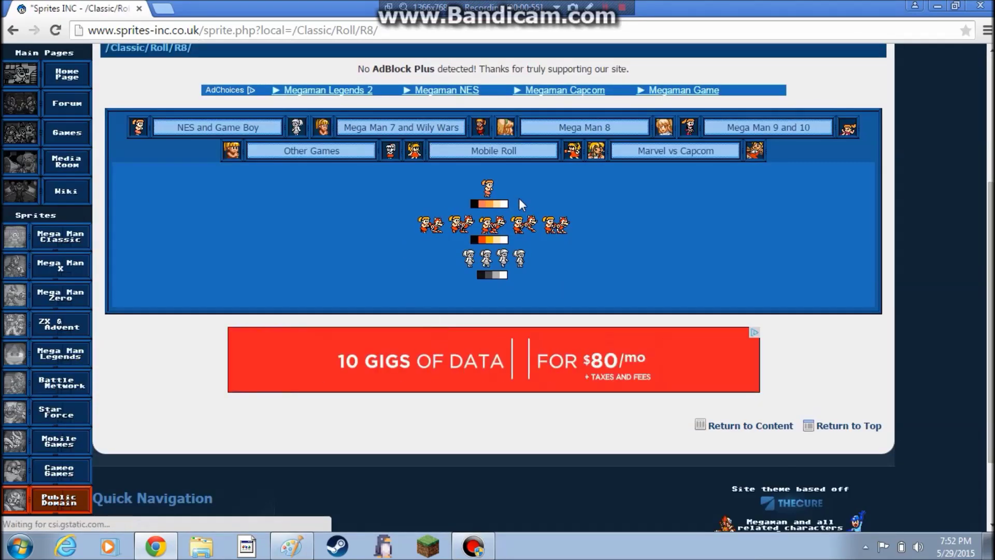
{"action": "left_click", "coordinate": [482, 151]}
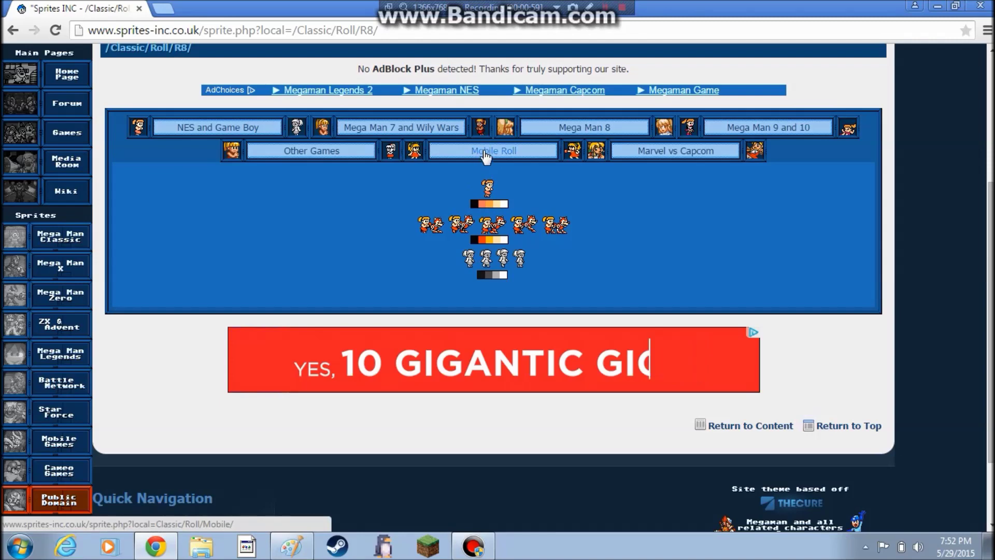
{"action": "scroll", "coordinate": [455, 222], "scroll_direction": "down", "scroll_amount": 7}
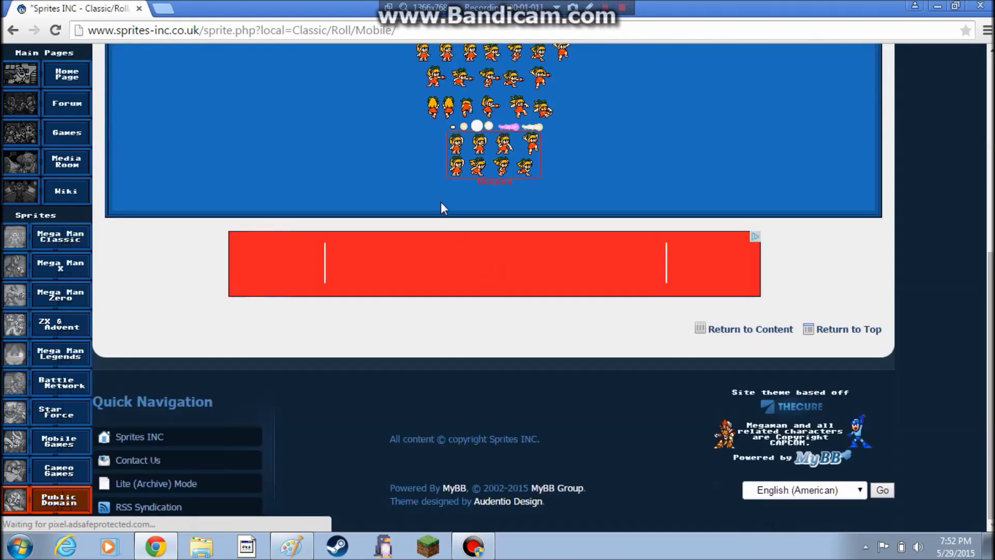
{"action": "scroll", "coordinate": [437, 171], "scroll_direction": "up", "scroll_amount": 1}
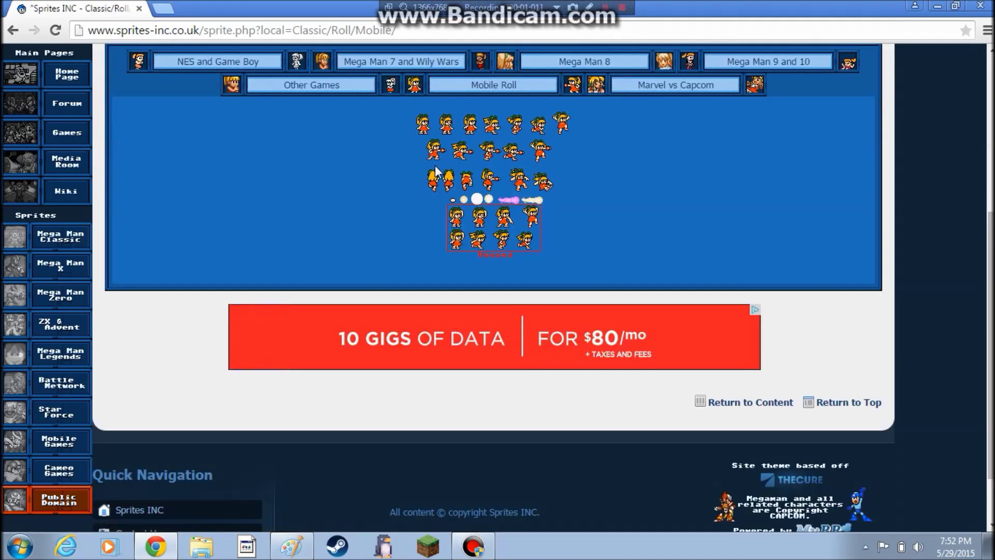
Copy the Mobile Roll sprite sheet image and return to Paint
{"action": "right_click", "coordinate": [476, 142]}
{"action": "left_click", "coordinate": [498, 190]}
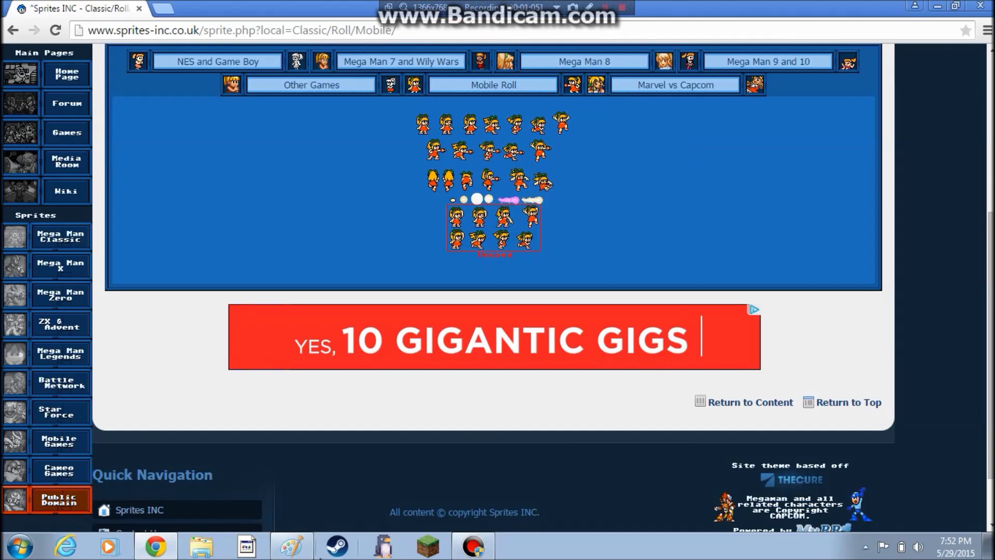
{"action": "left_click", "coordinate": [292, 546]}
Undo a first paste and turn on Transparent selection
{"action": "key", "text": "ctrl+v"}
{"action": "key", "text": "ctrl+z"}
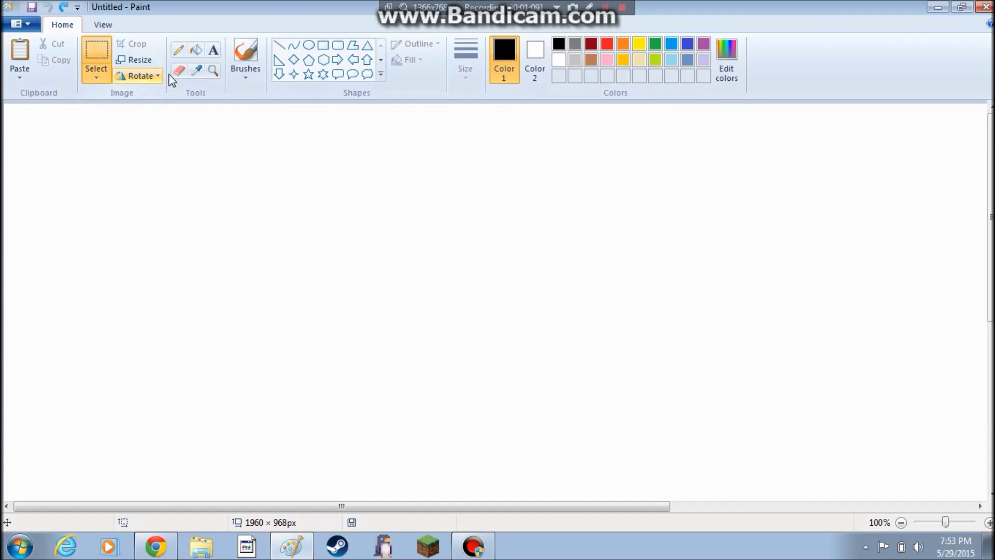
{"action": "left_click", "coordinate": [95, 77]}
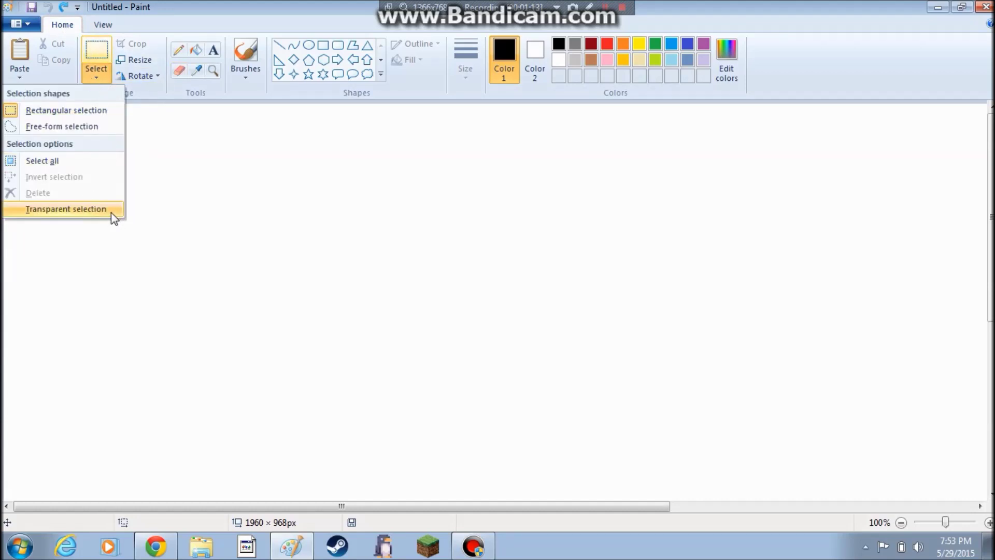
{"action": "left_click", "coordinate": [111, 210]}
{"action": "left_click", "coordinate": [95, 78]}
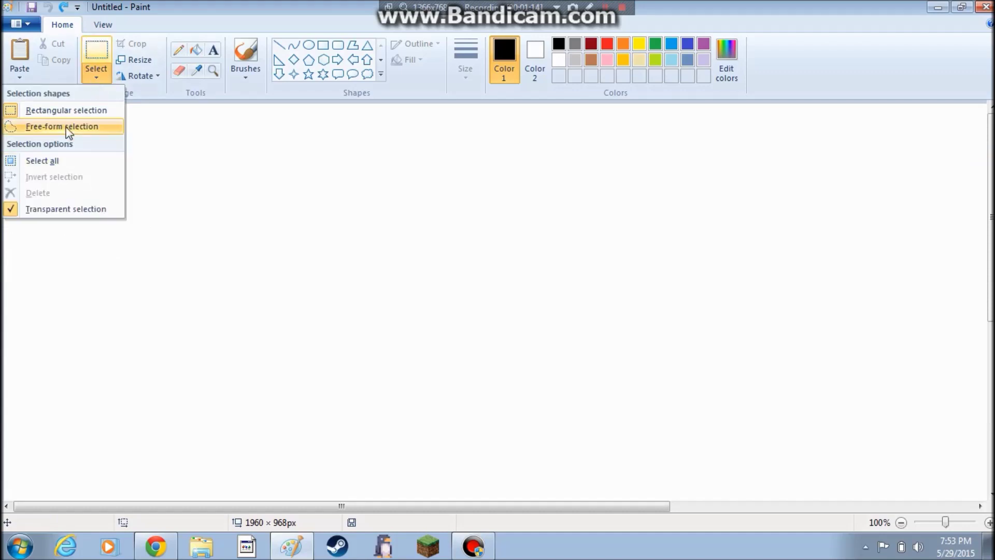
{"action": "left_click", "coordinate": [110, 74]}
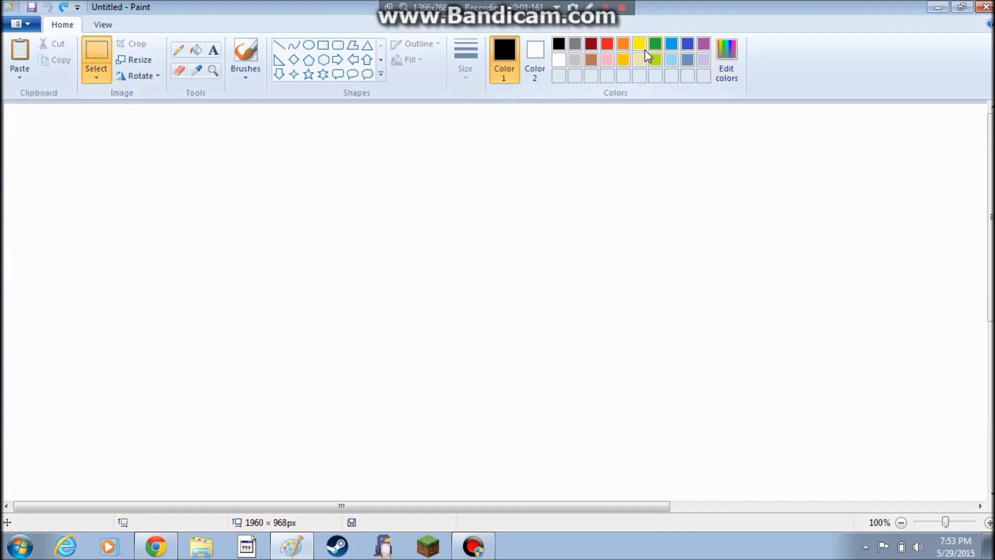
Set Color 2 to black and paste the sprite sheet onto the canvas
{"action": "left_click", "coordinate": [534, 58]}
{"action": "left_click", "coordinate": [558, 43]}
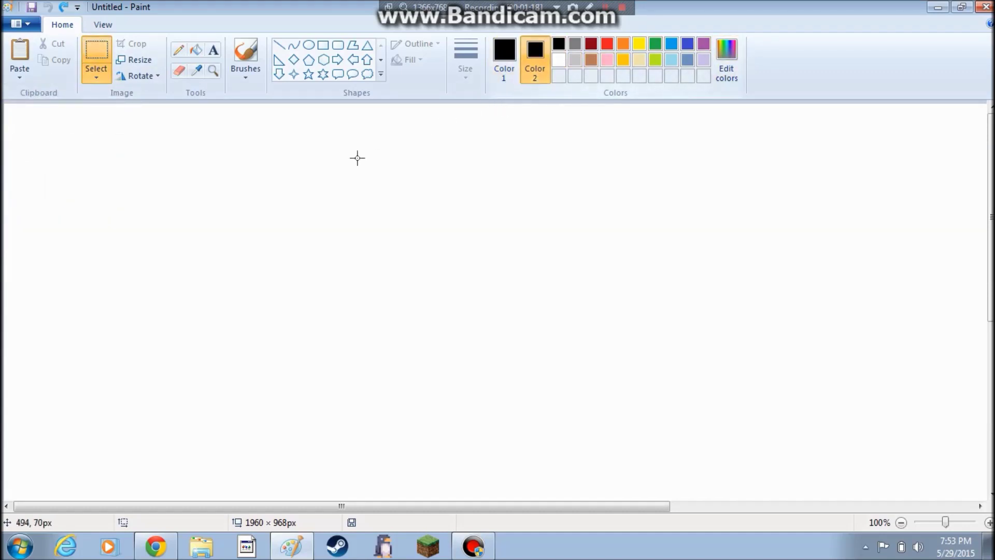
{"action": "key", "text": "ctrl+v"}
Drop the pasted sprite sheet in place on the canvas
{"action": "left_click", "coordinate": [311, 240]}
{"action": "scroll", "coordinate": [310, 240], "scroll_direction": "up", "scroll_amount": 3}
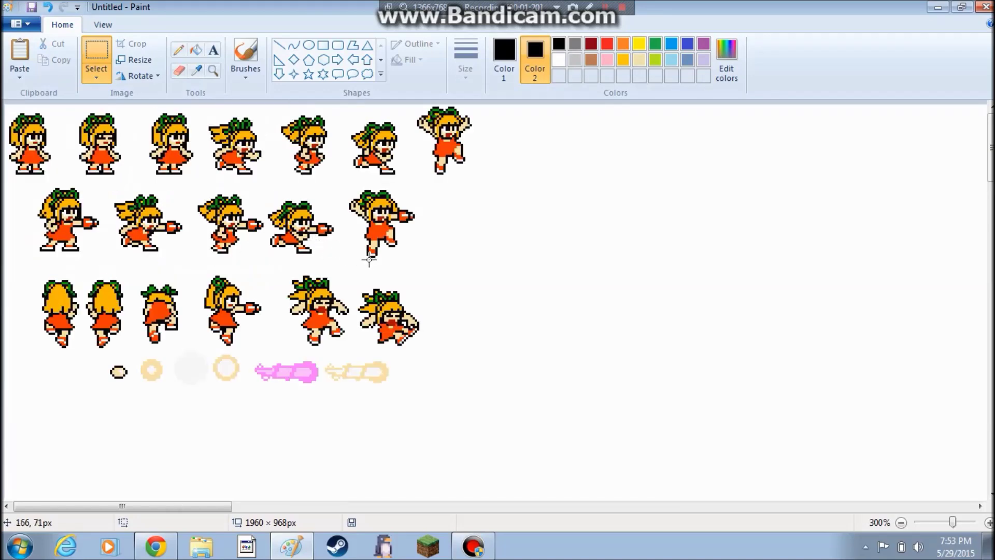
{"action": "scroll", "coordinate": [384, 243], "scroll_direction": "down", "scroll_amount": 5}
{"action": "scroll", "coordinate": [387, 224], "scroll_direction": "up", "scroll_amount": 5}
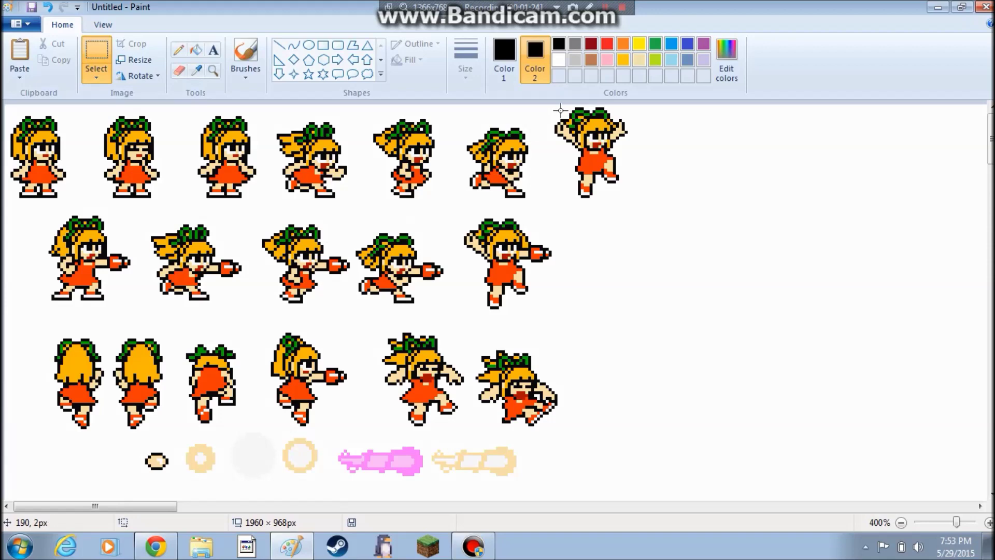
Set Color 2 to white, clear the canvas and re-paste the sprites over white
{"action": "left_click", "coordinate": [558, 60]}
{"action": "key", "text": "ctrl+a"}
{"action": "key", "text": "Delete"}
{"action": "key", "text": "ctrl+v"}
{"action": "scroll", "coordinate": [625, 188], "scroll_direction": "up", "scroll_amount": 2}
{"action": "scroll", "coordinate": [629, 189], "scroll_direction": "down", "scroll_amount": 2}
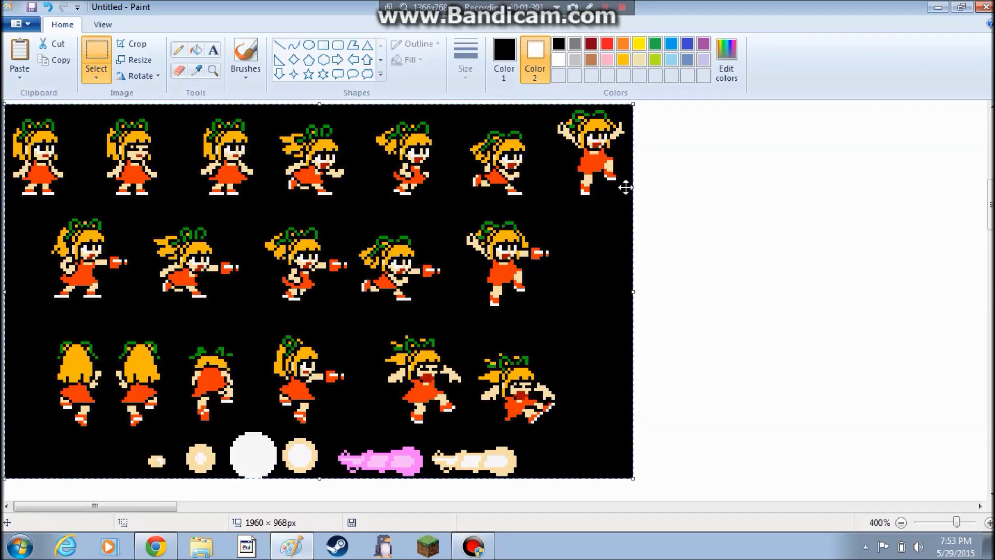
{"action": "key", "text": "ctrl+z"}
{"action": "key", "text": "ctrl+z"}
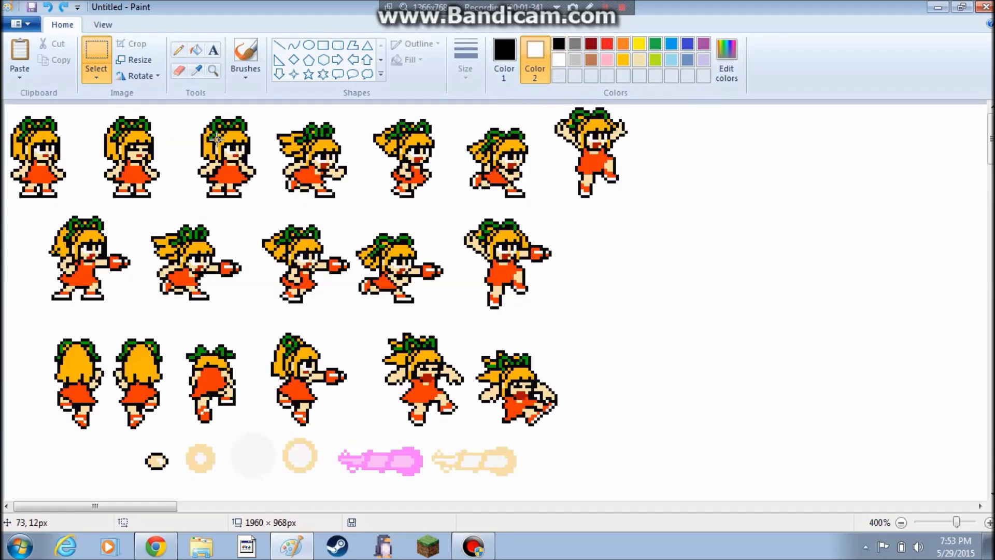
Select, then deselect, the top row of sprites and zoom in on it
{"action": "left_click_drag", "start_coordinate": [7, 106], "coordinate": [653, 209]}
{"action": "left_click", "coordinate": [746, 216]}
{"action": "scroll", "coordinate": [523, 130], "scroll_direction": "up", "scroll_amount": 3}
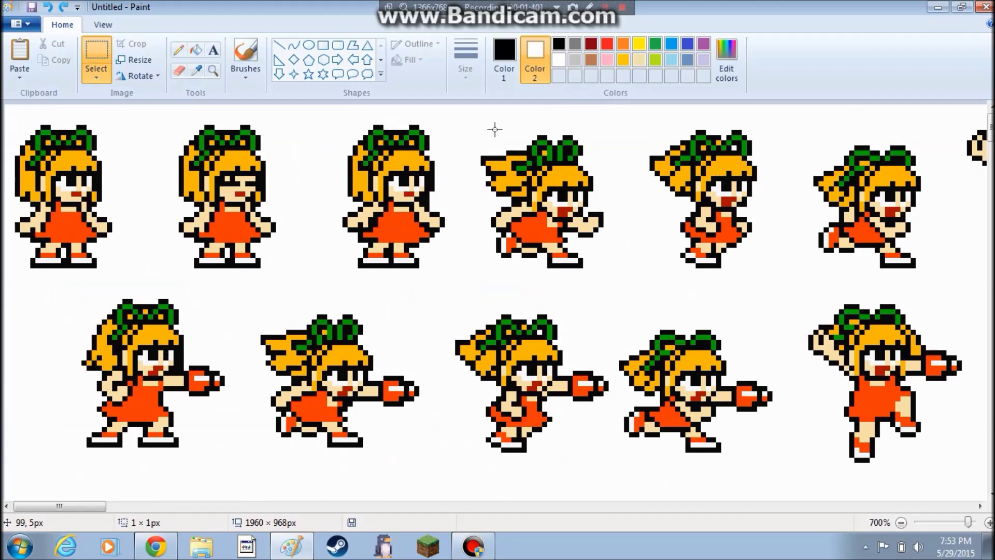
{"action": "scroll", "coordinate": [523, 130], "scroll_direction": "up", "scroll_amount": 1}
Make Color 1 a custom dark navy blue (Red 43, Green 51, Blue 159)
{"action": "left_click", "coordinate": [201, 54]}
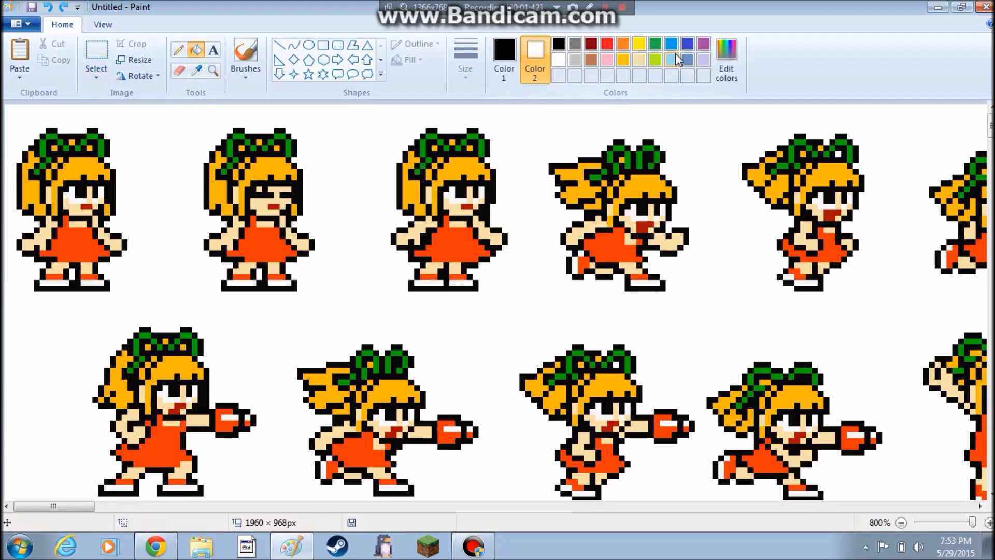
{"action": "left_click", "coordinate": [687, 45]}
{"action": "left_click", "coordinate": [178, 50]}
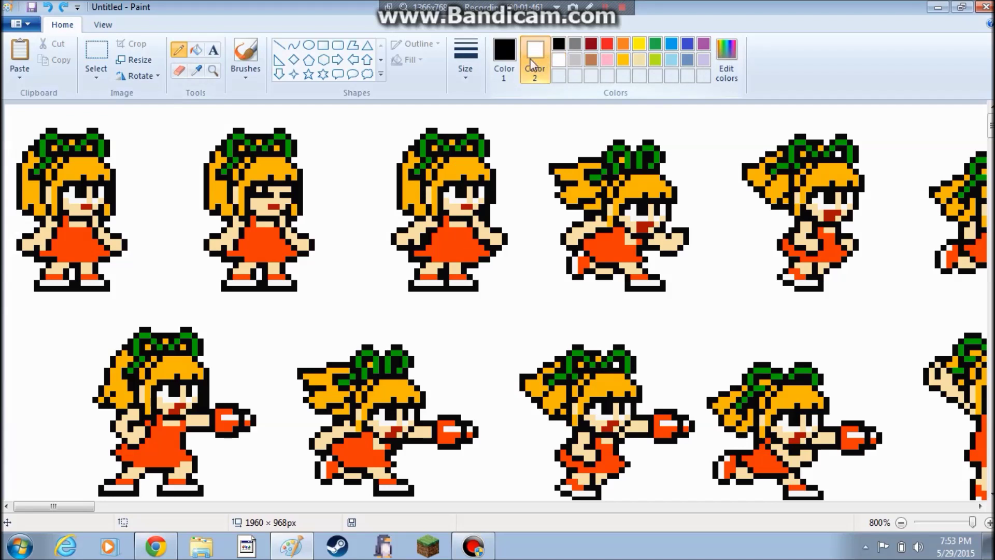
{"action": "left_click", "coordinate": [504, 57]}
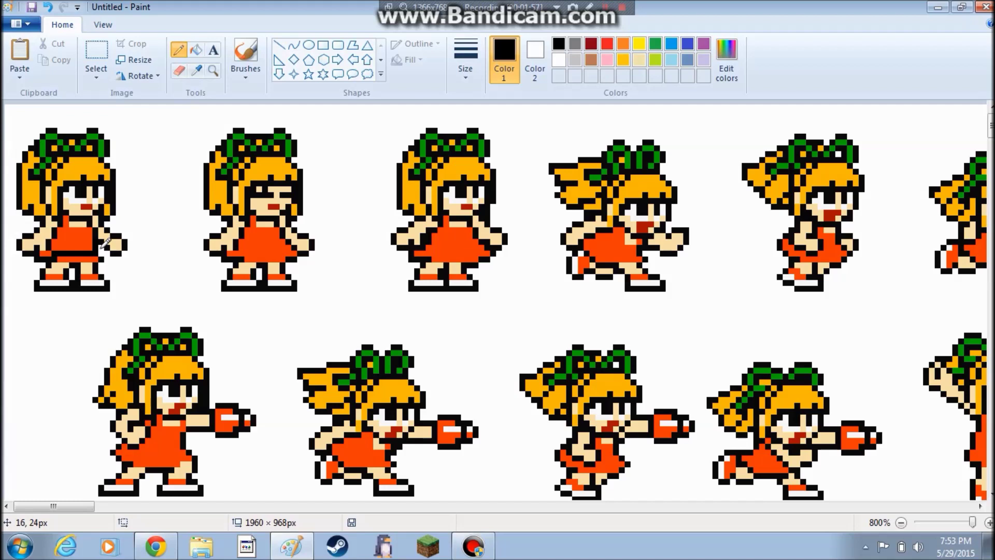
{"action": "left_click", "coordinate": [687, 45]}
{"action": "left_click", "coordinate": [726, 60]}
{"action": "left_click_drag", "start_coordinate": [658, 207], "coordinate": [654, 257]}
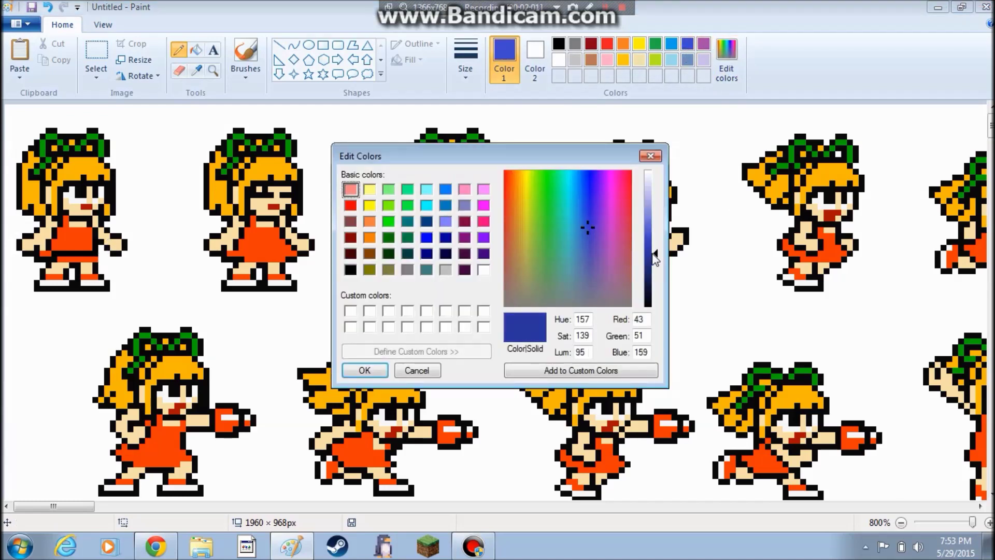
{"action": "left_click", "coordinate": [357, 371]}
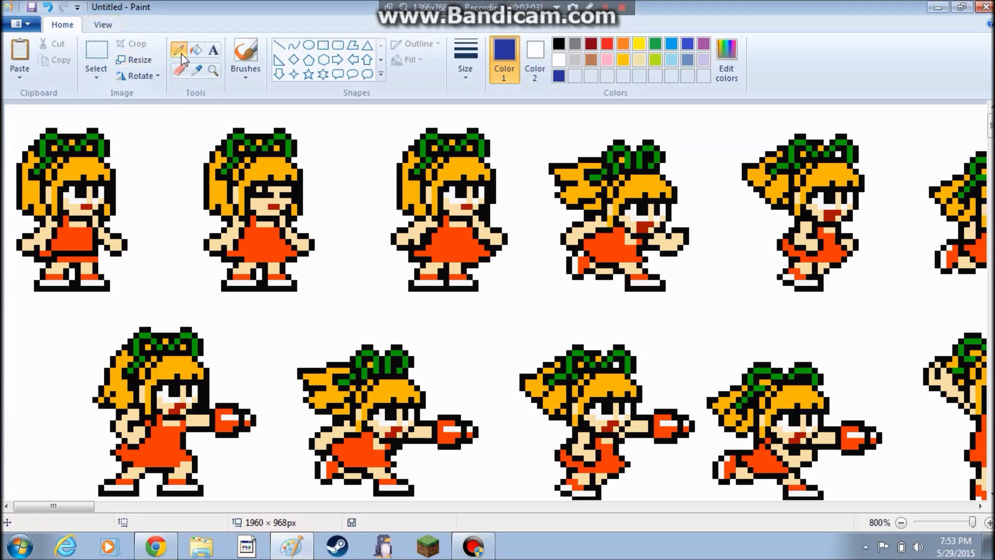
Fill the first sprite's orange dress with the dark navy blue
{"action": "left_click", "coordinate": [196, 49]}
{"action": "left_click", "coordinate": [73, 233]}
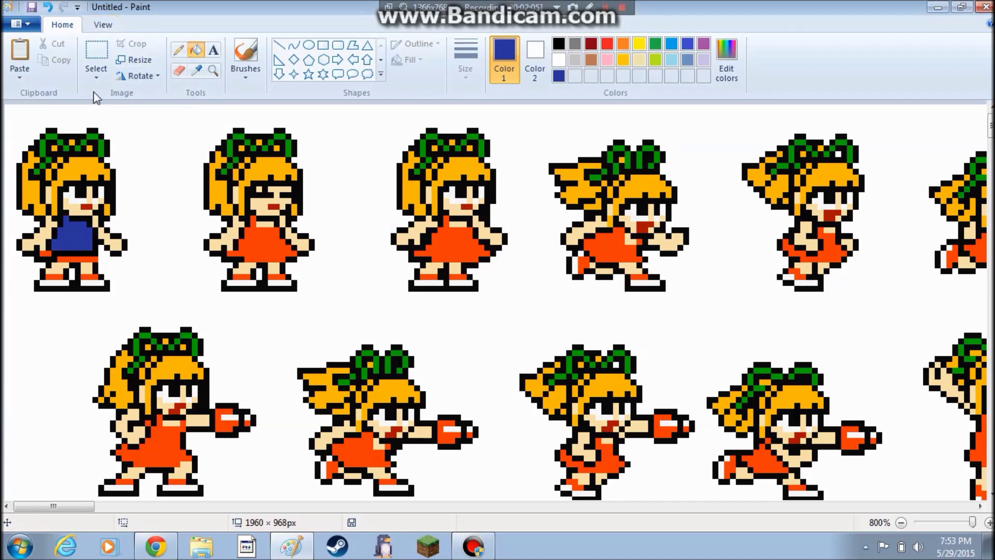
{"action": "left_click", "coordinate": [178, 50]}
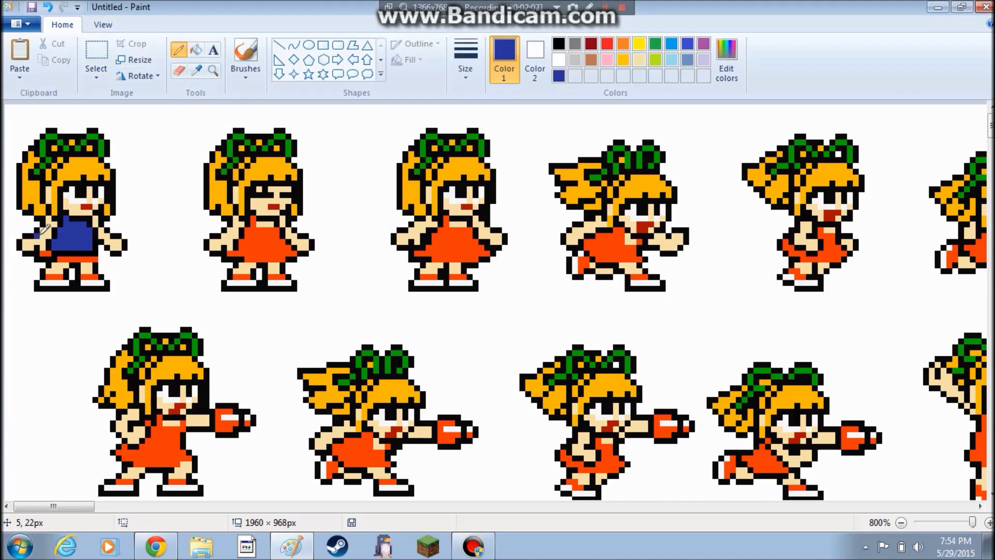
{"action": "left_click", "coordinate": [196, 50]}
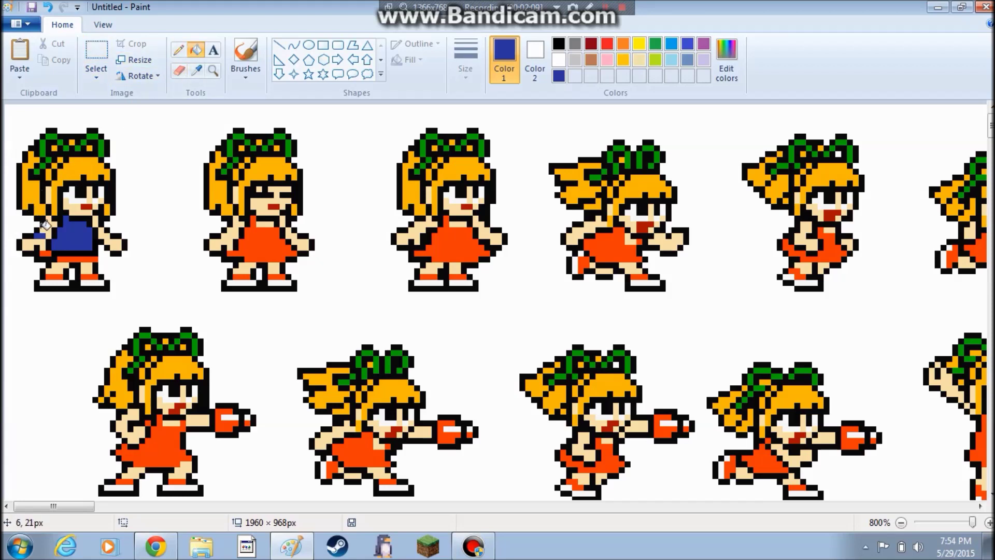
{"action": "left_click", "coordinate": [177, 50]}
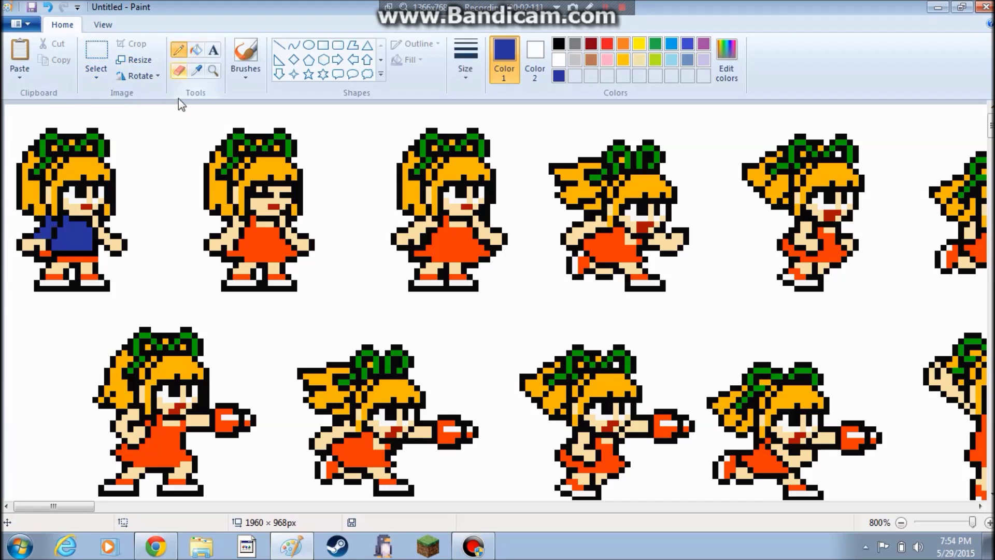
Erase the bumps of the first sprite's green bow with a resized eraser
{"action": "left_click", "coordinate": [195, 50]}
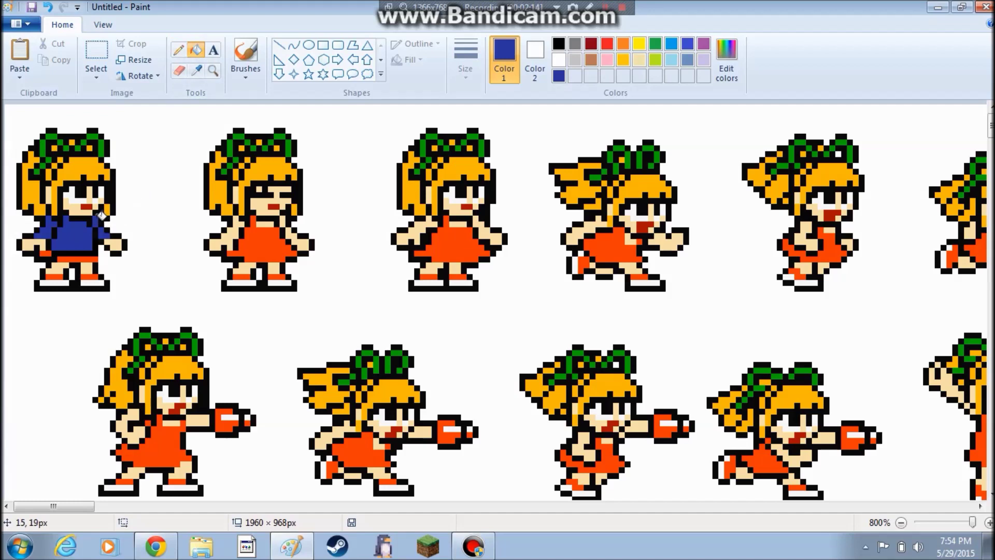
{"action": "left_click", "coordinate": [178, 71]}
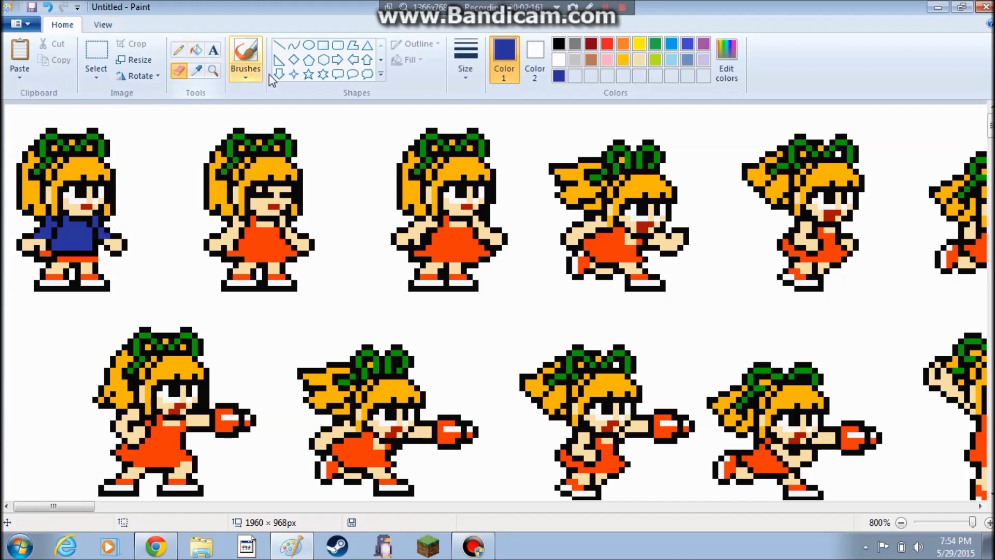
{"action": "left_click", "coordinate": [471, 66]}
{"action": "left_click", "coordinate": [472, 93]}
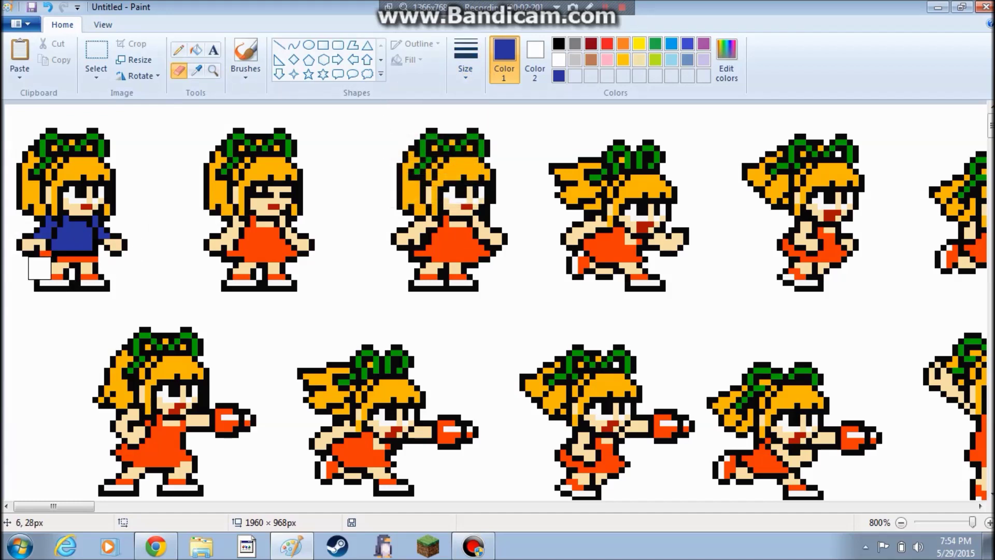
{"action": "mouse_move", "coordinate": [43, 123]}
{"action": "left_mouse_down"}
{"action": "mouse_move", "coordinate": [98, 128]}
{"action": "mouse_move", "coordinate": [110, 140]}
{"action": "mouse_move", "coordinate": [40, 145]}
{"action": "mouse_move", "coordinate": [28, 186]}
{"action": "left_mouse_up"}
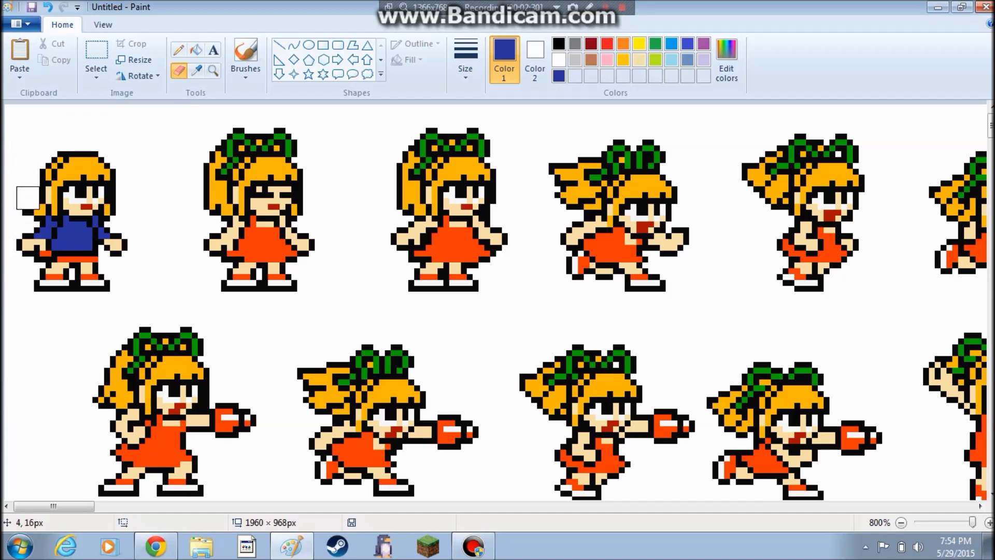
Paint white over the outline pixels around both hands
{"action": "left_click", "coordinate": [178, 50]}
{"action": "left_click", "coordinate": [198, 71]}
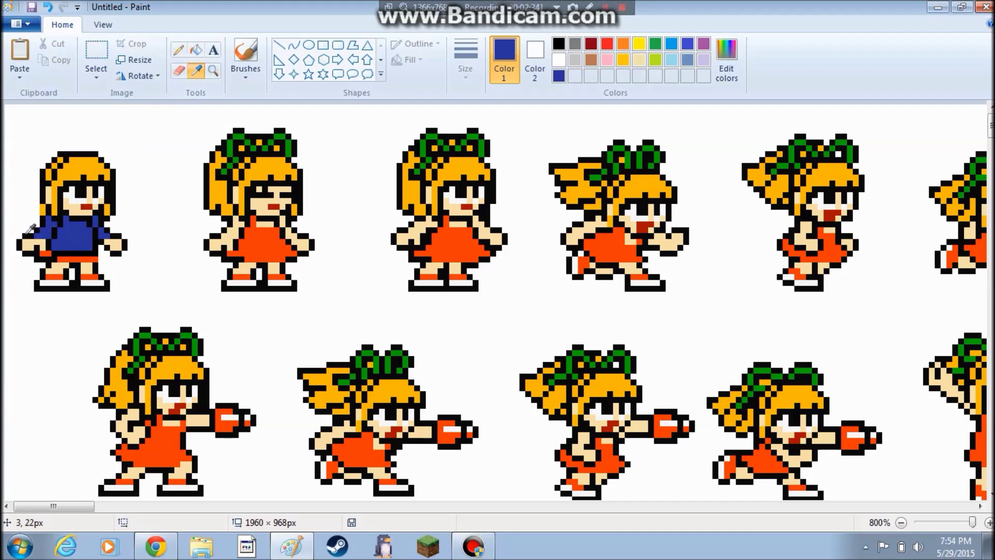
{"action": "left_click", "coordinate": [34, 232]}
{"action": "right_click", "coordinate": [22, 244]}
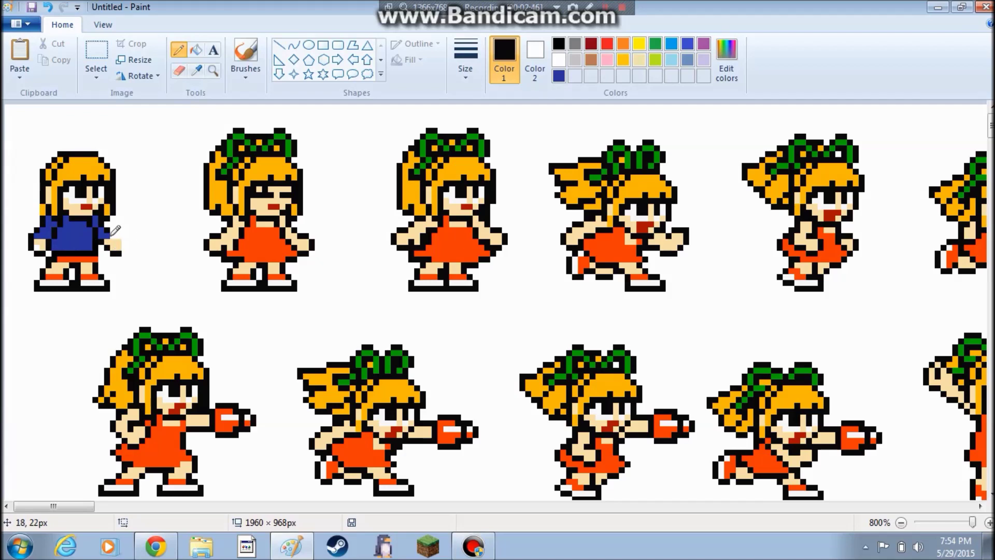
{"action": "left_click_drag", "start_coordinate": [123, 247], "coordinate": [109, 237]}
Fill the first sprite's right hand with the face's skin tone
{"action": "left_click", "coordinate": [198, 50]}
{"action": "left_click", "coordinate": [197, 71]}
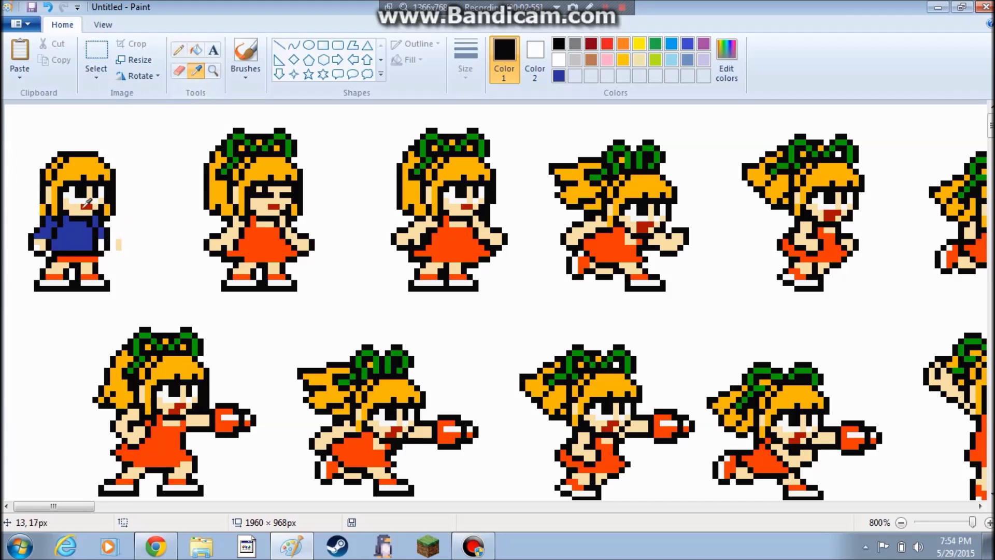
{"action": "left_click", "coordinate": [79, 203]}
{"action": "left_click", "coordinate": [104, 241]}
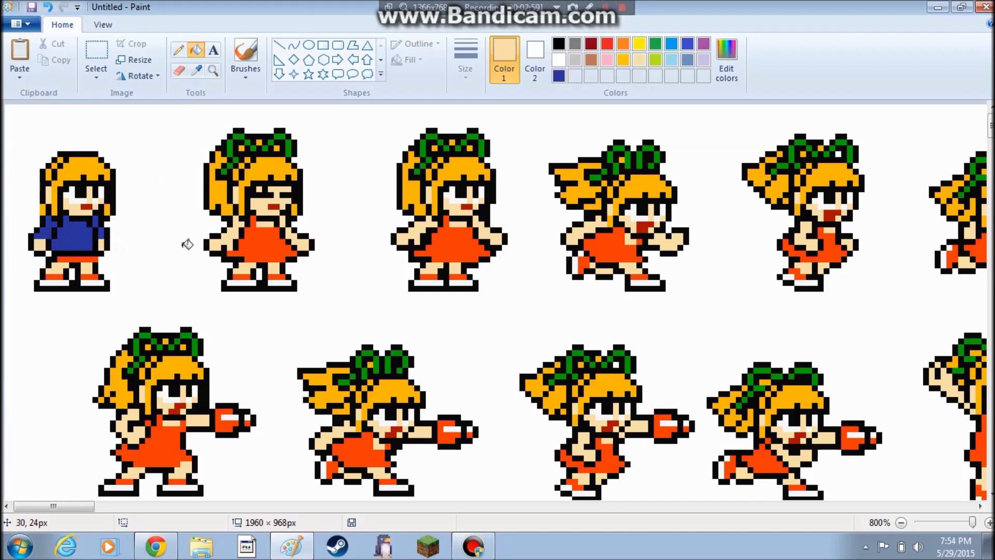
Touch up the first sprite's eye and face with black and skin-tone pixels
{"action": "left_click", "coordinate": [196, 70]}
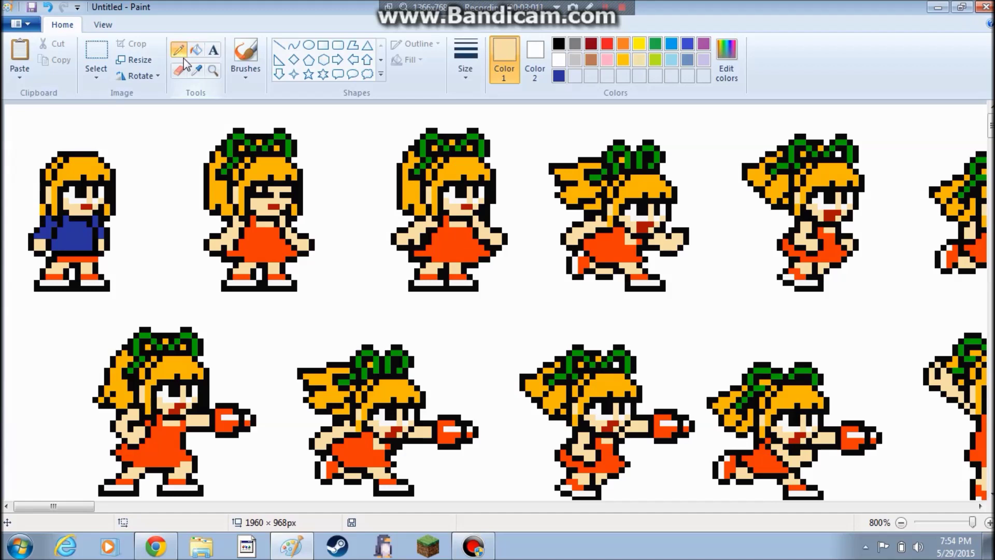
{"action": "left_click", "coordinate": [45, 187]}
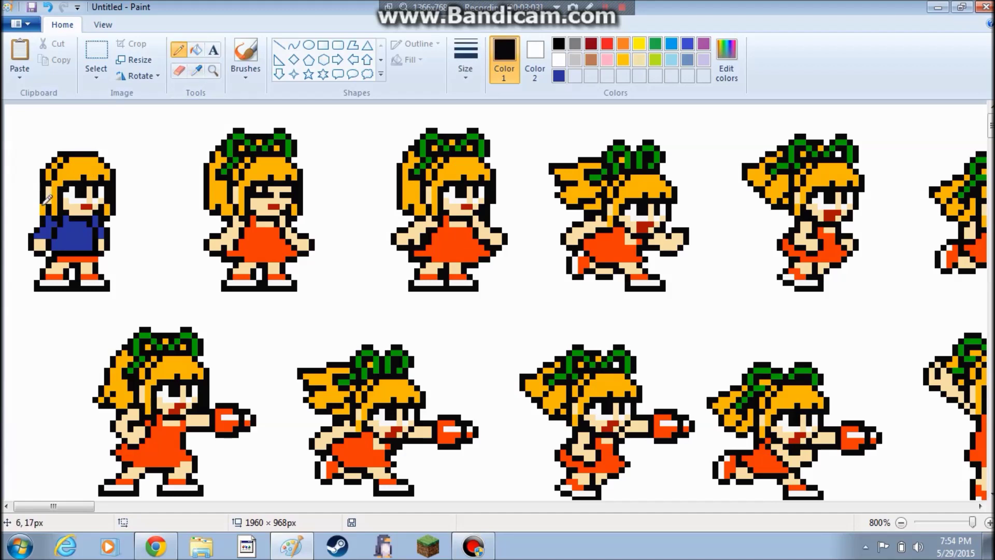
{"action": "left_click", "coordinate": [606, 7]}
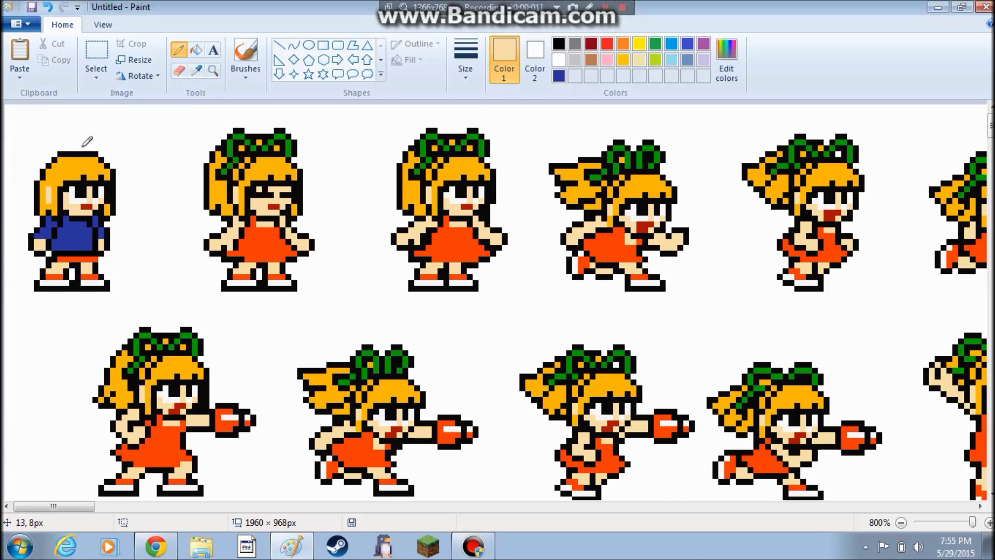
{"action": "left_click", "coordinate": [196, 70]}
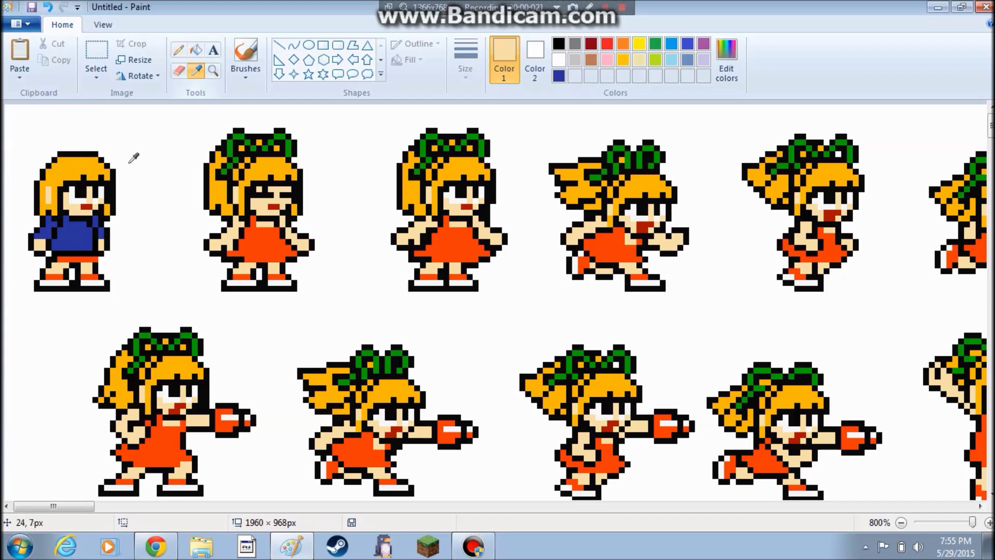
{"action": "left_click", "coordinate": [177, 51]}
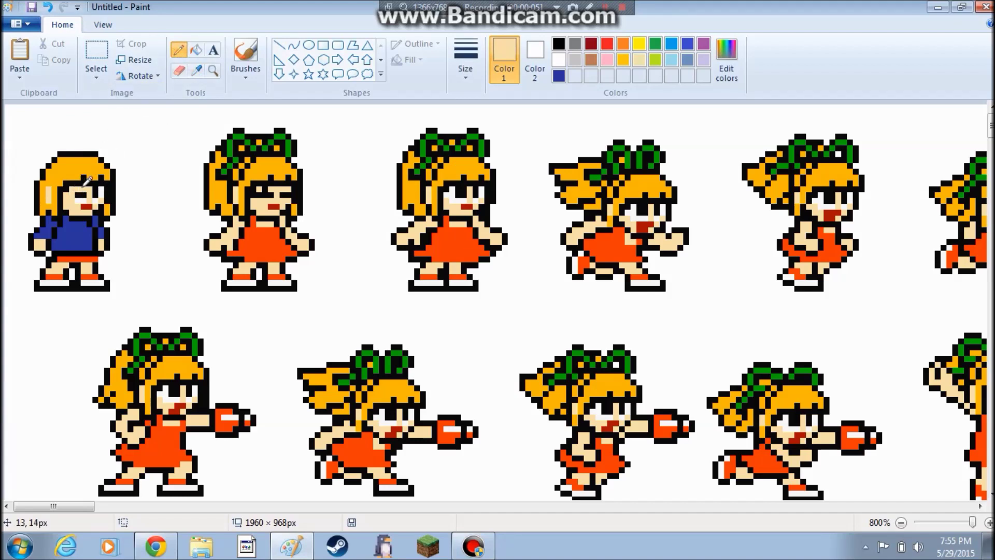
{"action": "key", "text": "ctrl+z"}
{"action": "key", "text": "ctrl+z"}
{"action": "left_click", "coordinate": [196, 70]}
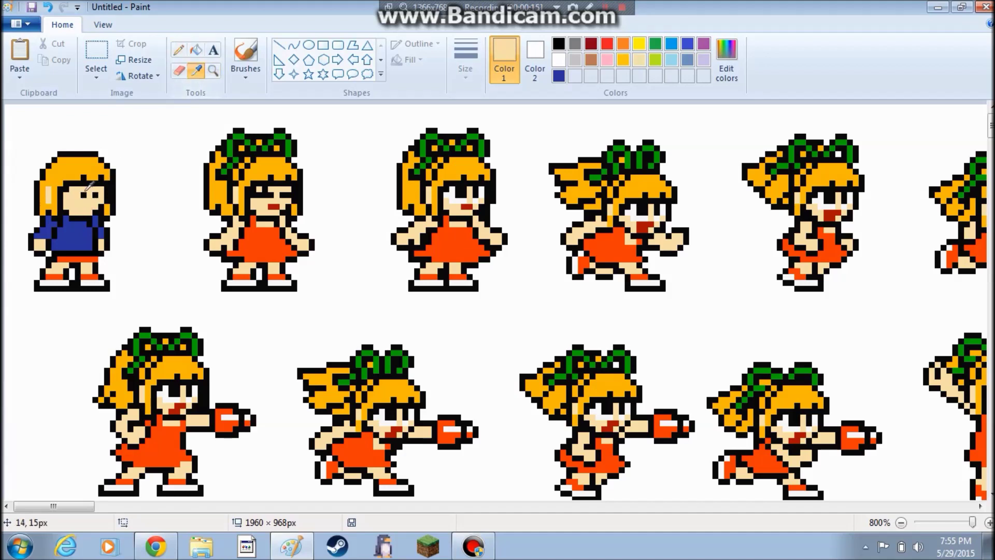
{"action": "left_click", "coordinate": [84, 193]}
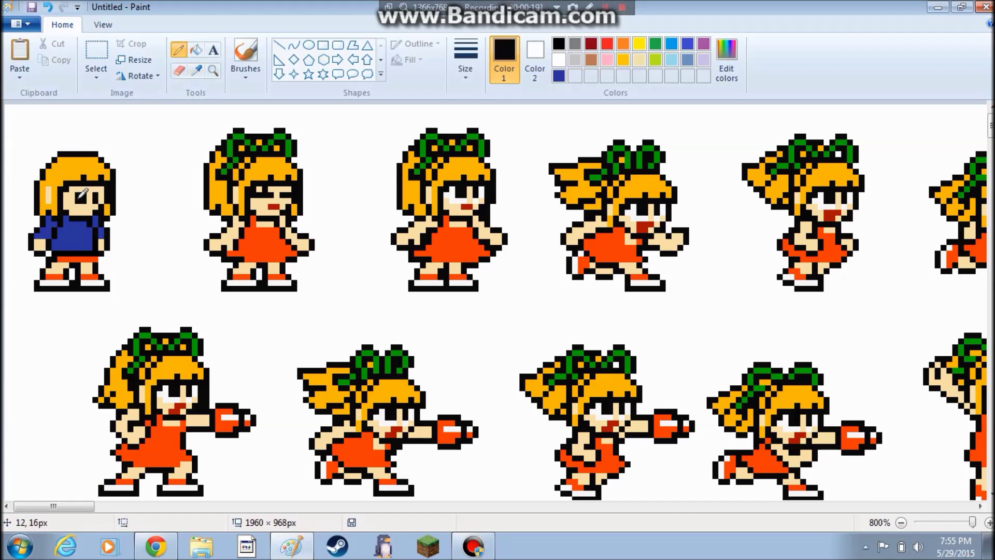
{"action": "left_click", "coordinate": [196, 69]}
{"action": "left_click", "coordinate": [92, 187]}
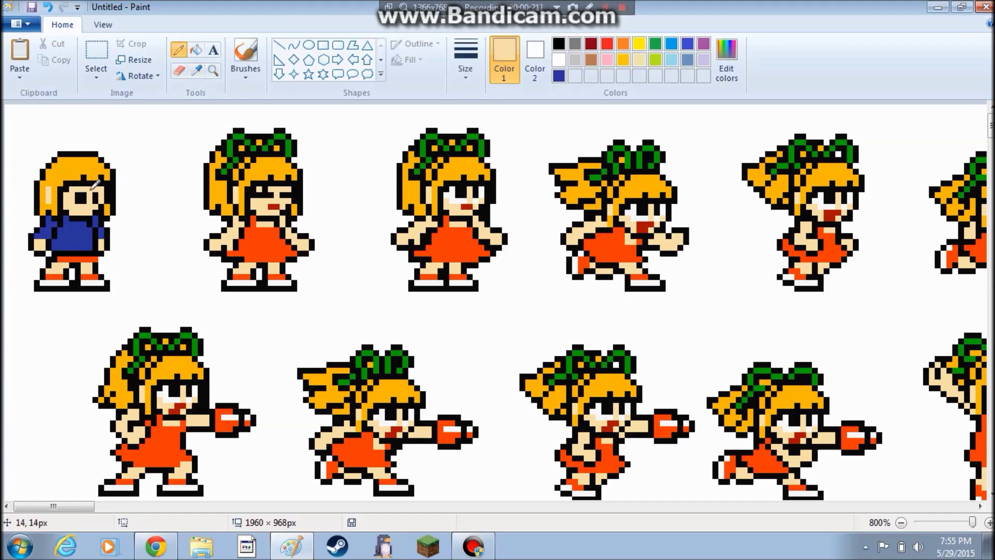
{"action": "left_click", "coordinate": [197, 70]}
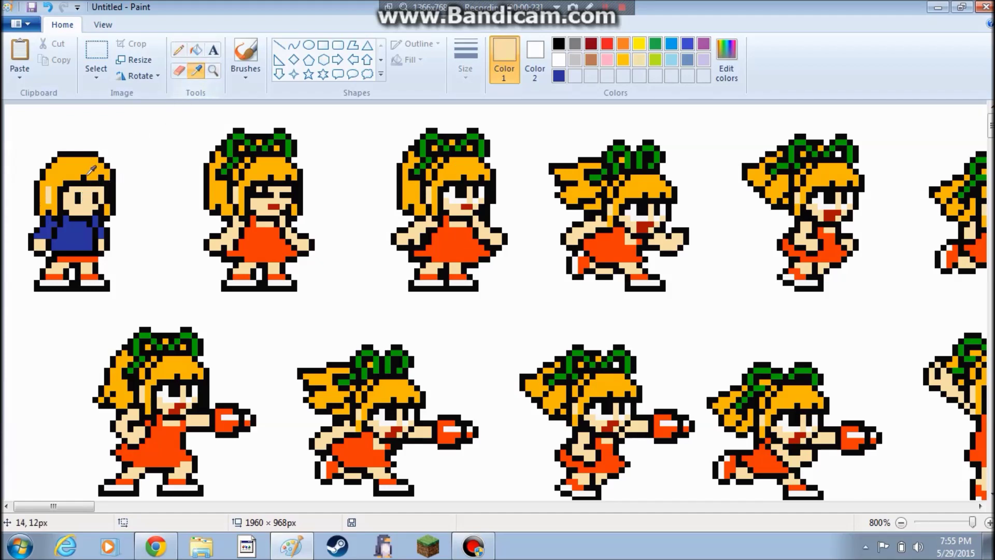
{"action": "left_click", "coordinate": [68, 190]}
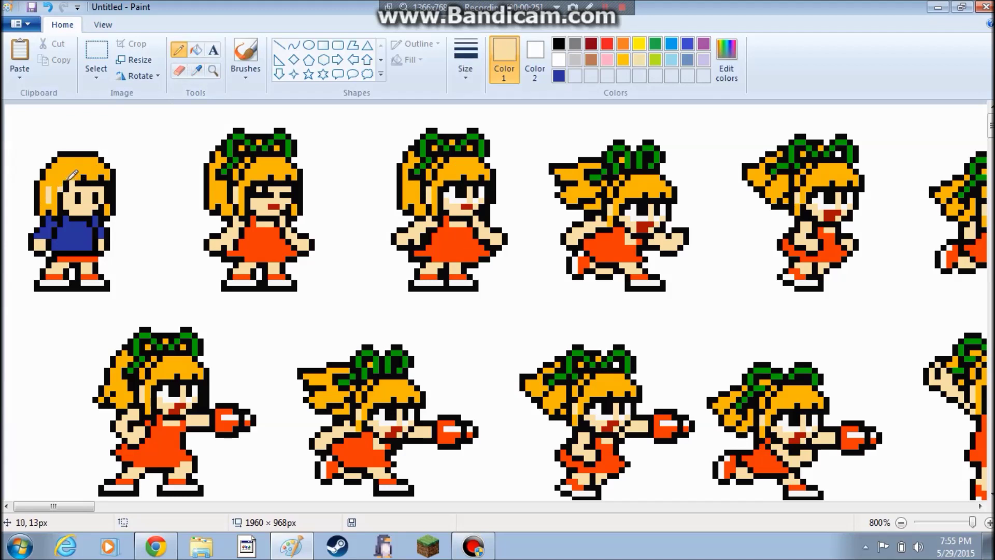
Paint the hair's orange-yellow over pale pixels in the hair
{"action": "left_click", "coordinate": [198, 70]}
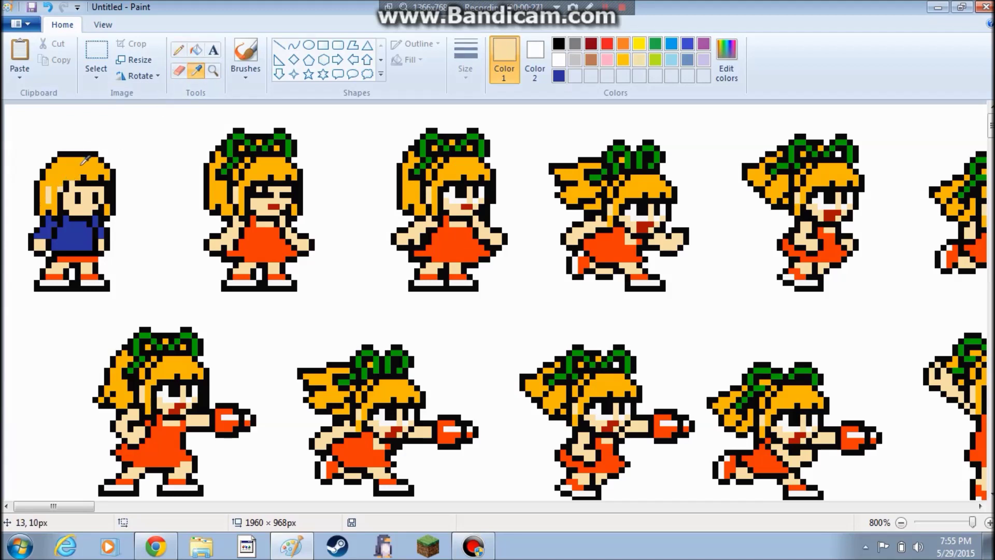
{"action": "left_click", "coordinate": [82, 163]}
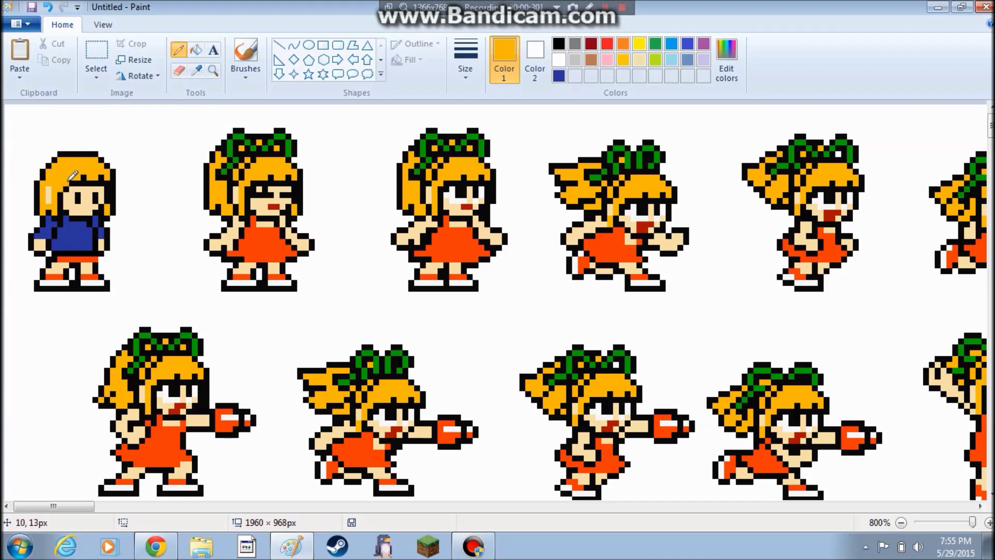
{"action": "left_click", "coordinate": [195, 70]}
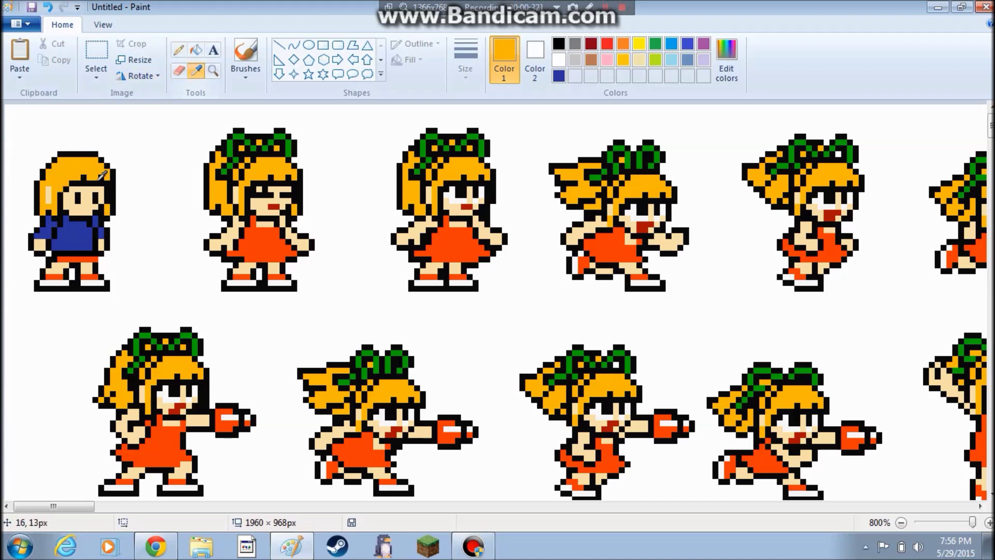
{"action": "left_click", "coordinate": [89, 178]}
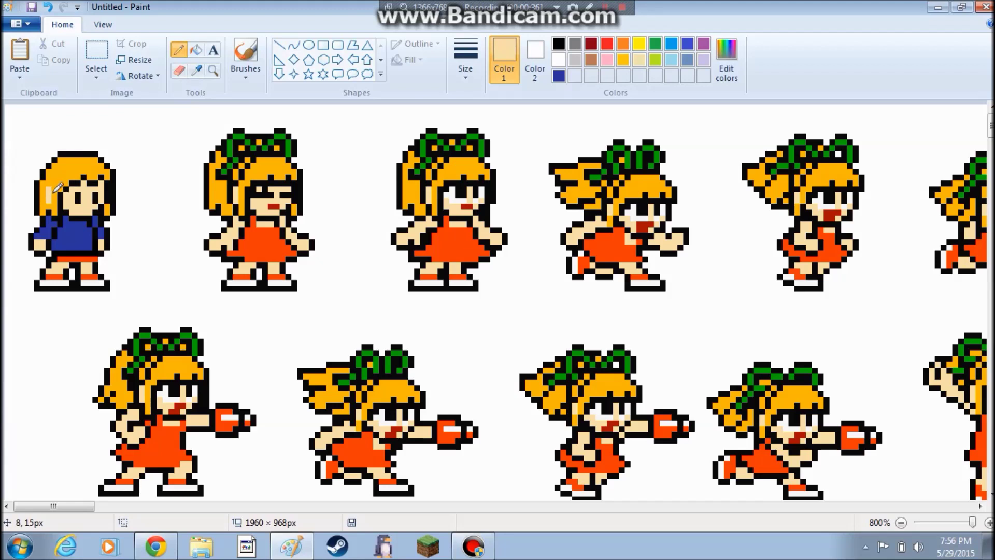
{"action": "left_click", "coordinate": [196, 70]}
{"action": "left_click", "coordinate": [48, 187]}
{"action": "left_click", "coordinate": [52, 190]}
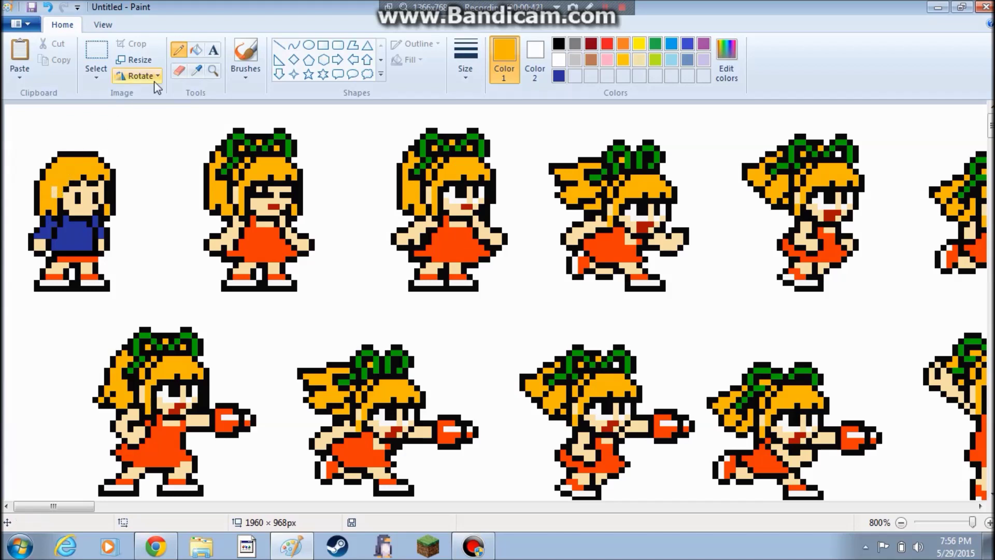
Fix remaining face and outline pixels using sampled black and pale skin colours
{"action": "left_click", "coordinate": [196, 70]}
{"action": "left_click", "coordinate": [67, 186]}
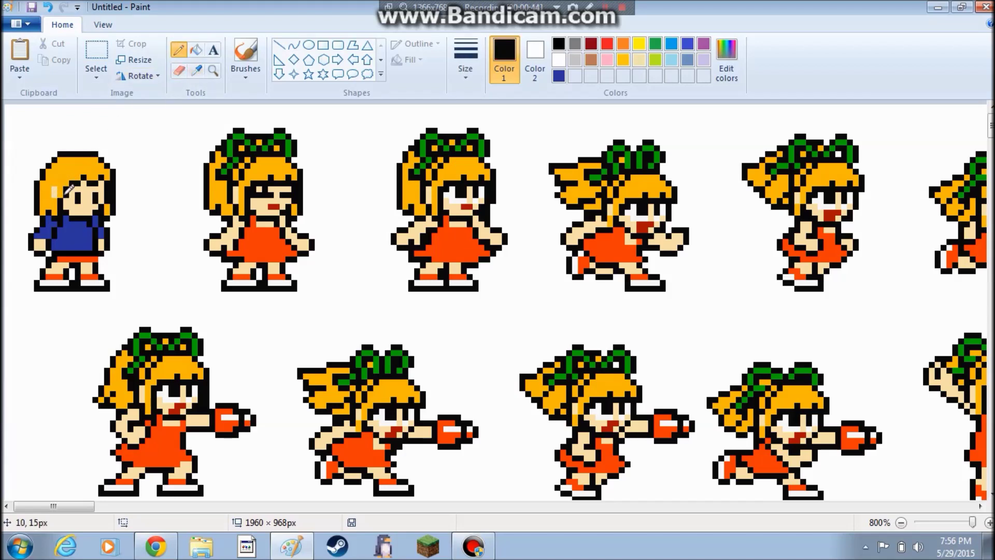
{"action": "left_click", "coordinate": [196, 70]}
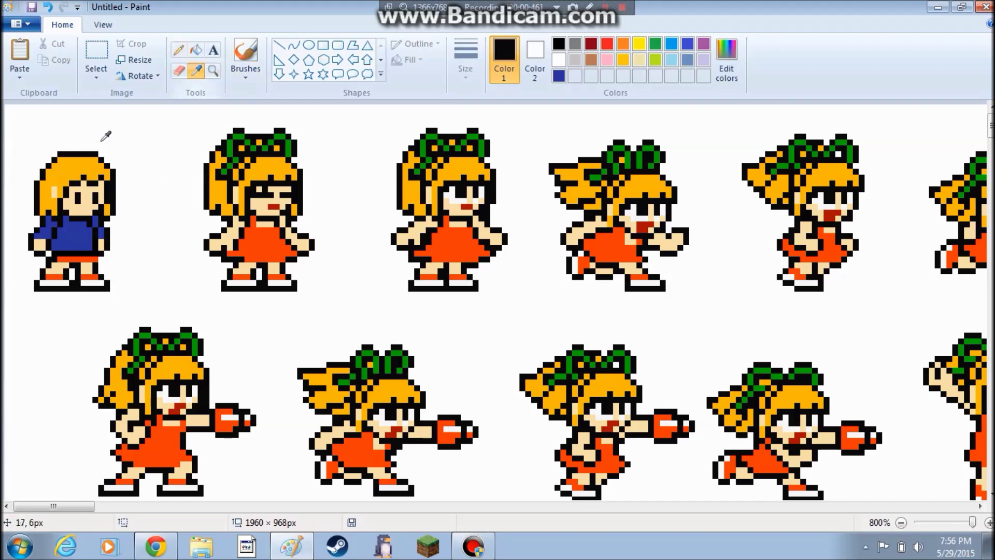
{"action": "left_click", "coordinate": [56, 193]}
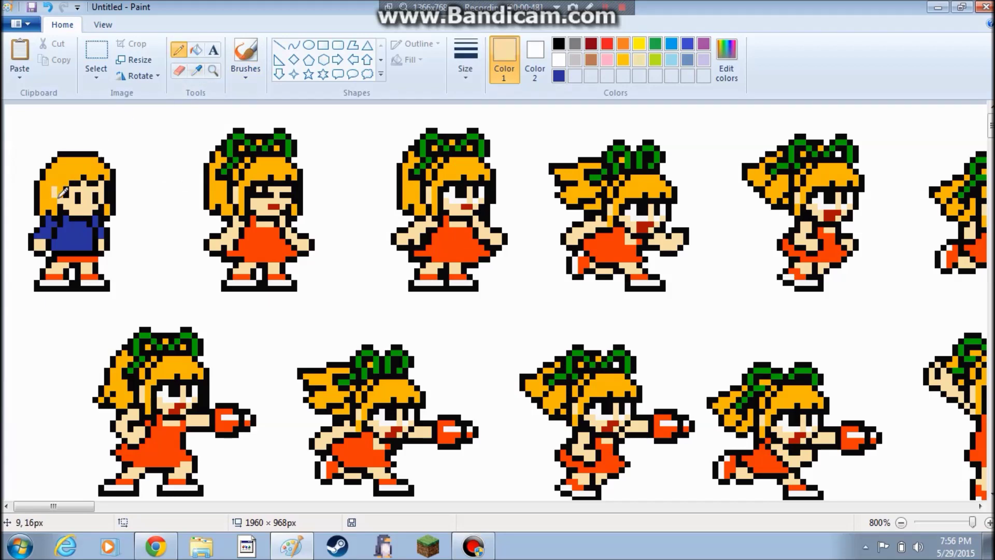
{"action": "scroll", "coordinate": [130, 156], "scroll_direction": "down", "scroll_amount": 3}
{"action": "scroll", "coordinate": [136, 140], "scroll_direction": "up", "scroll_amount": 3}
{"action": "left_click", "coordinate": [199, 71]}
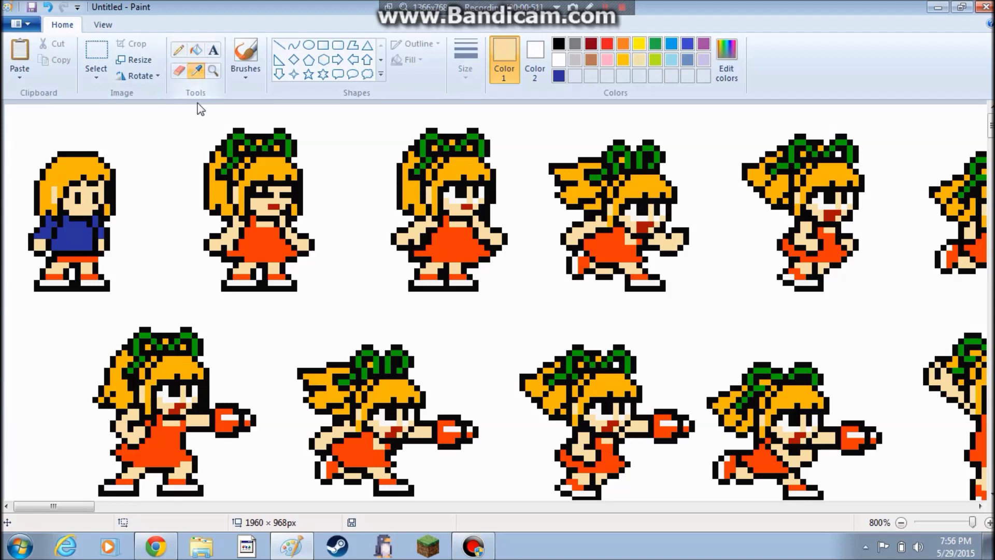
{"action": "left_click", "coordinate": [98, 265]}
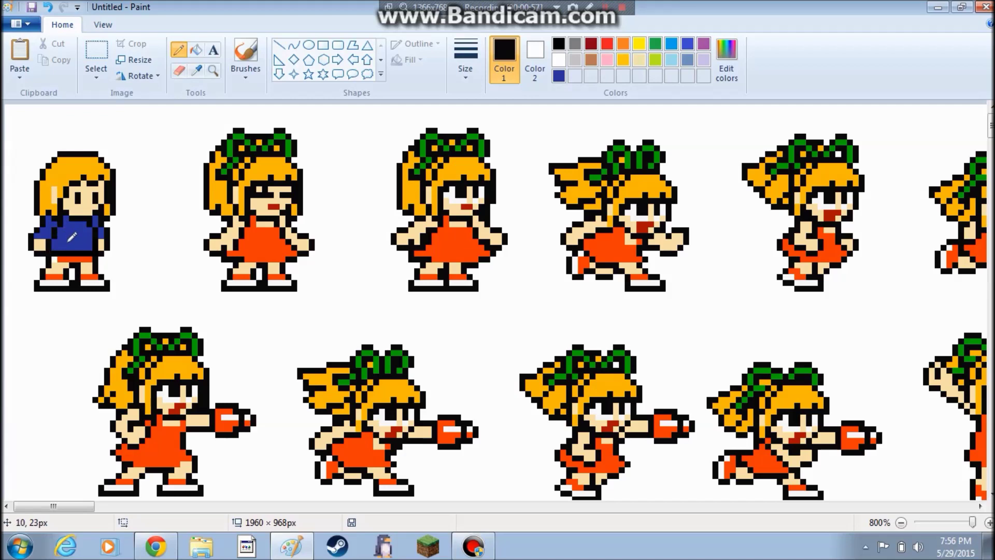
Darken the custom blue to a navy shade in Edit colors
{"action": "left_click", "coordinate": [196, 50]}
{"action": "left_click", "coordinate": [727, 49]}
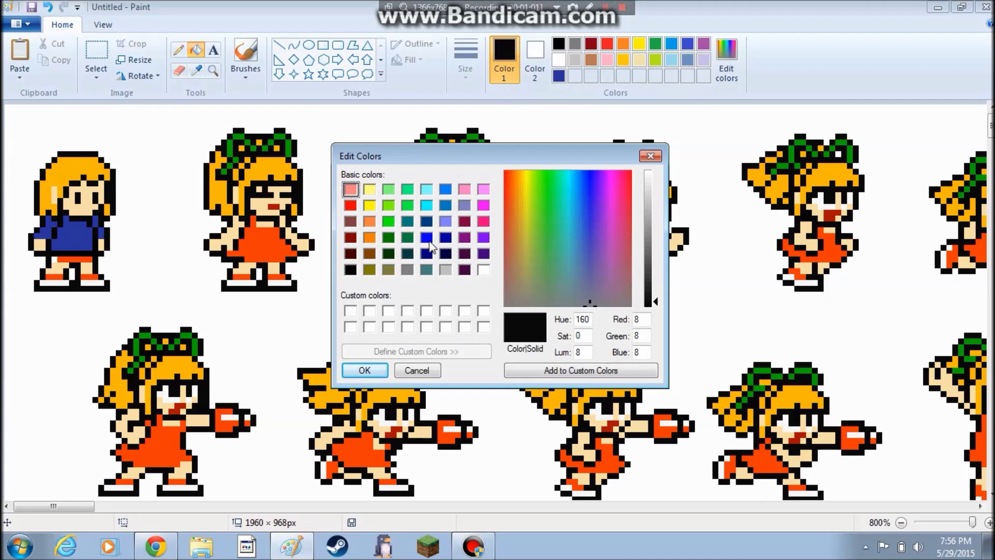
{"action": "left_click", "coordinate": [419, 369]}
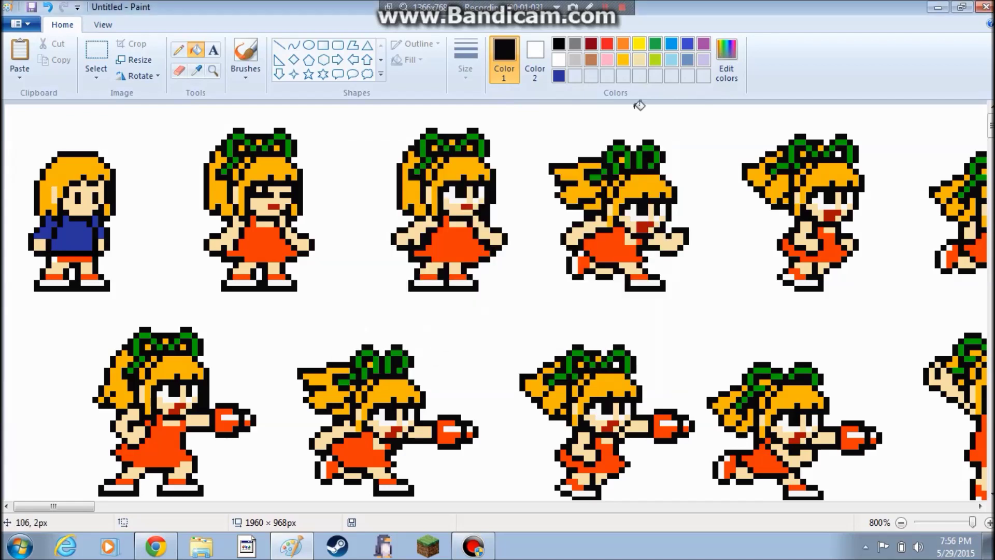
{"action": "left_click", "coordinate": [687, 47]}
{"action": "left_click", "coordinate": [559, 76]}
{"action": "left_click", "coordinate": [726, 72]}
{"action": "left_click_drag", "start_coordinate": [654, 269], "coordinate": [654, 284]}
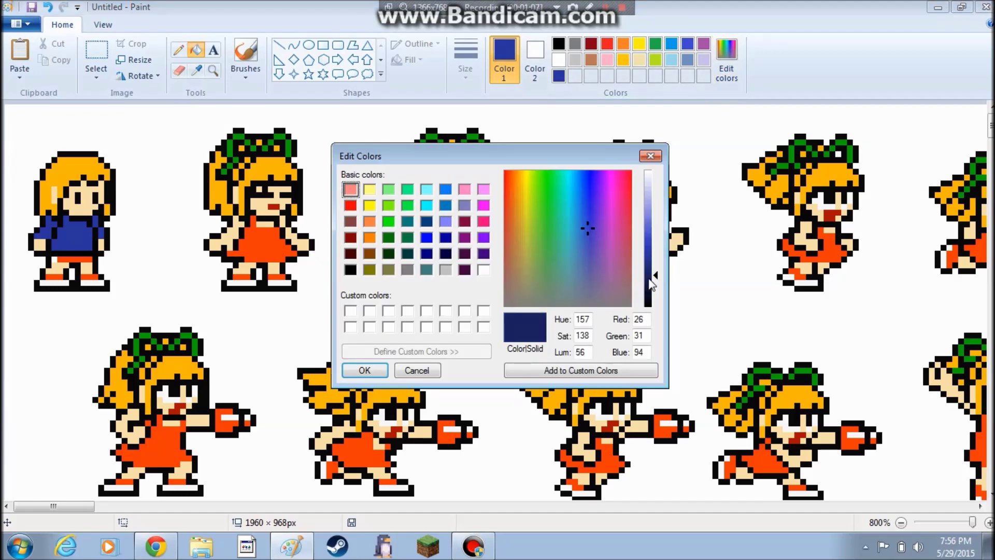
{"action": "left_click", "coordinate": [384, 369]}
Fill the first sprite's shorts and legs with navy
{"action": "left_click", "coordinate": [89, 265]}
{"action": "left_click", "coordinate": [70, 259]}
{"action": "left_click", "coordinate": [56, 267]}
{"action": "left_click", "coordinate": [57, 261]}
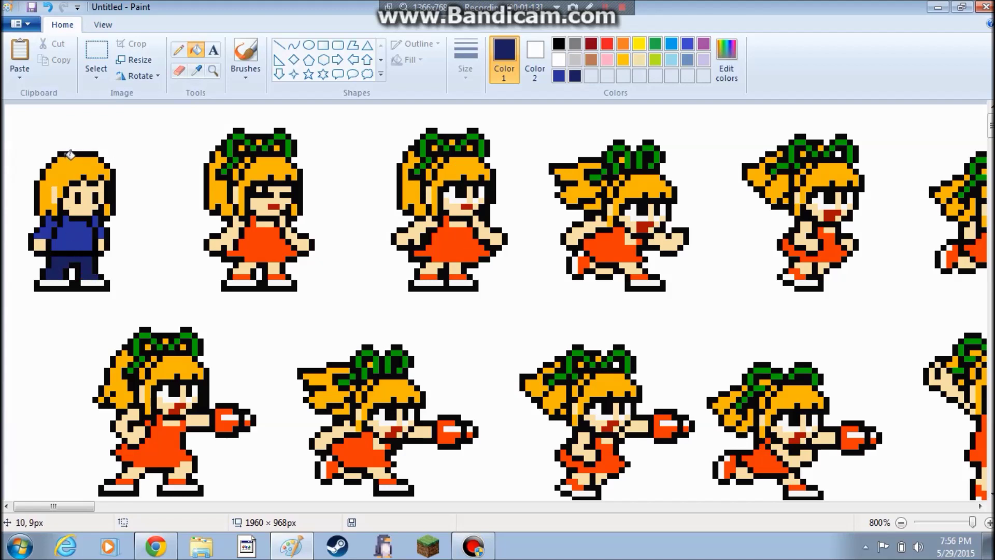
Add a black outline pixel beside the first sprite's hand
{"action": "left_click", "coordinate": [181, 49]}
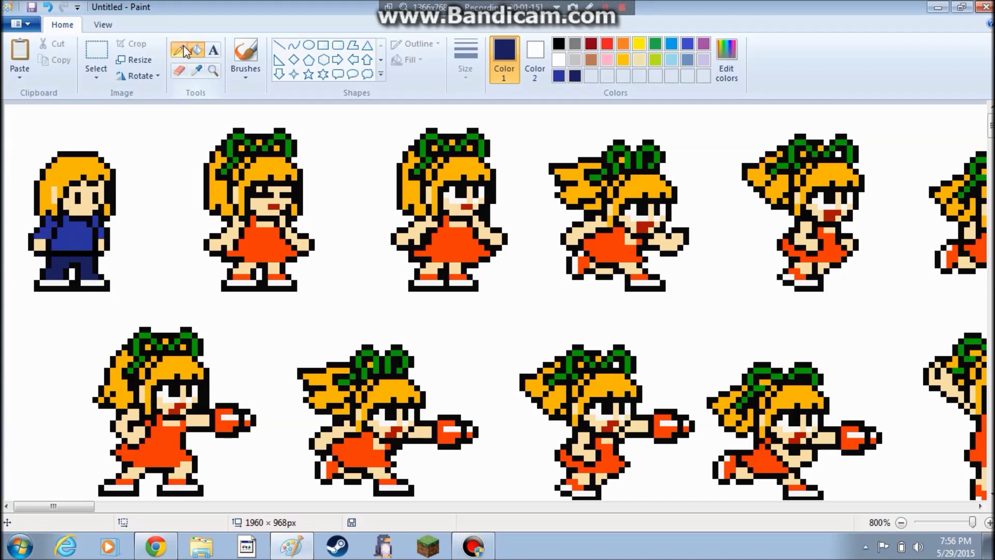
{"action": "left_click", "coordinate": [197, 70]}
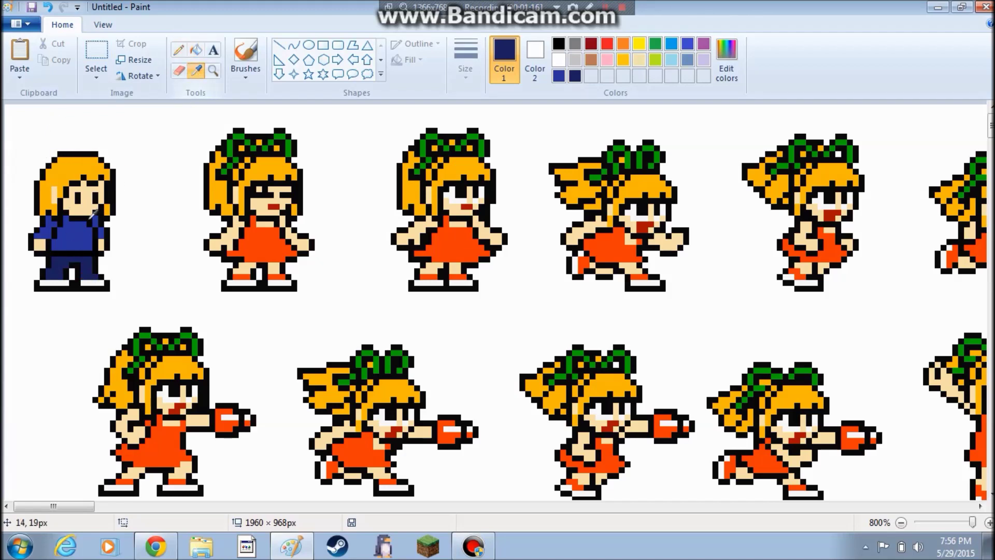
{"action": "left_click", "coordinate": [57, 248]}
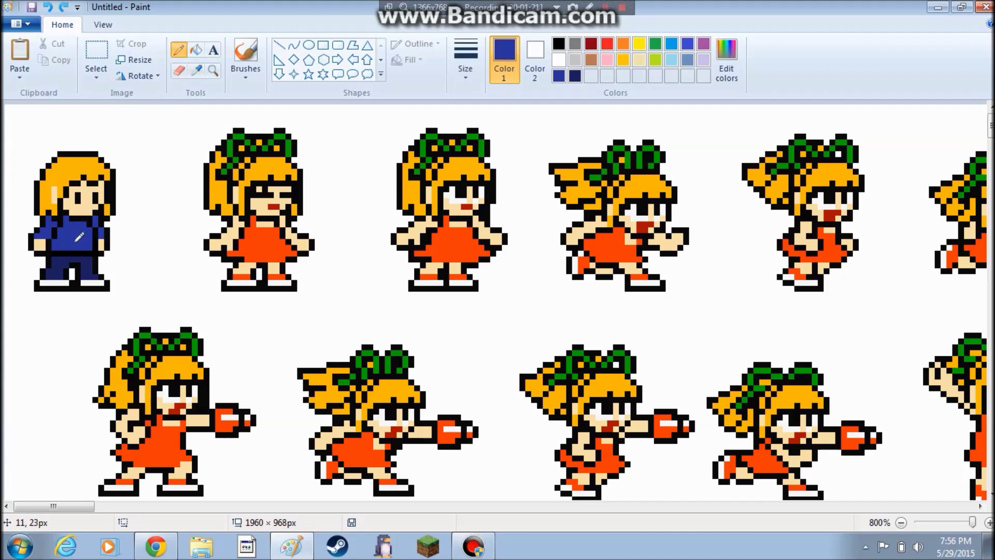
{"action": "left_click", "coordinate": [197, 70]}
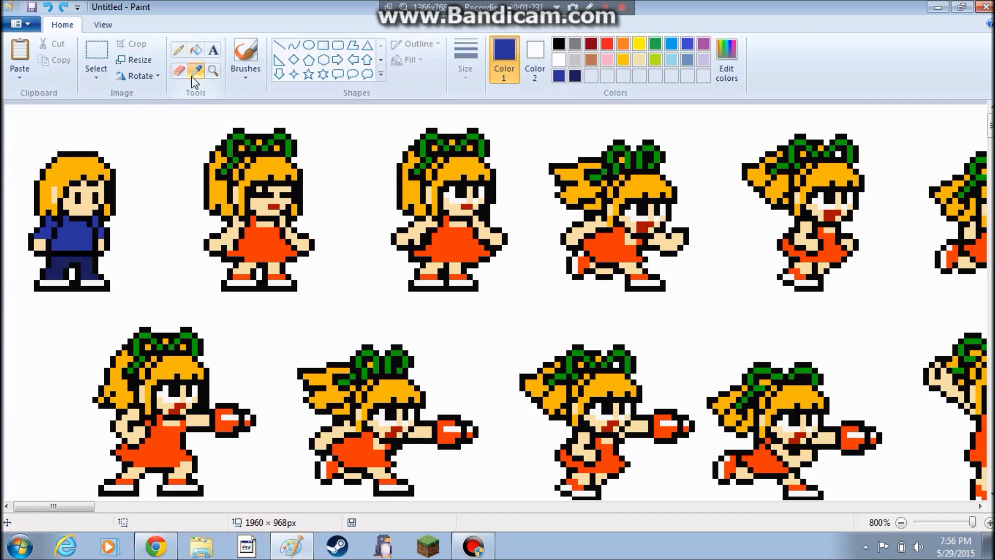
{"action": "left_click", "coordinate": [45, 250]}
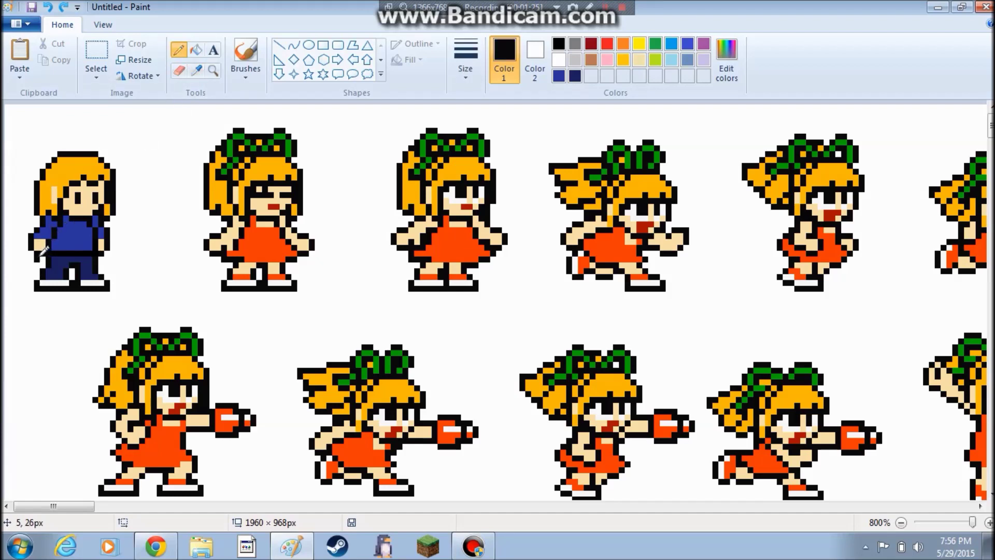
{"action": "key", "text": "ctrl+z"}
{"action": "left_click", "coordinate": [27, 249]}
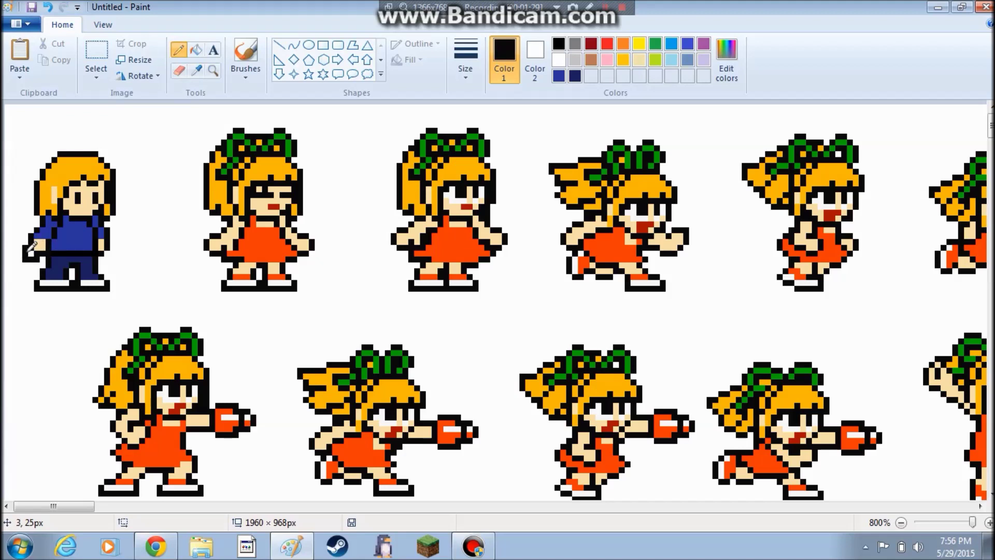
Sample the skin tone, outline black and shirt blue to touch up the arm
{"action": "left_click", "coordinate": [196, 71]}
{"action": "left_click", "coordinate": [41, 245]}
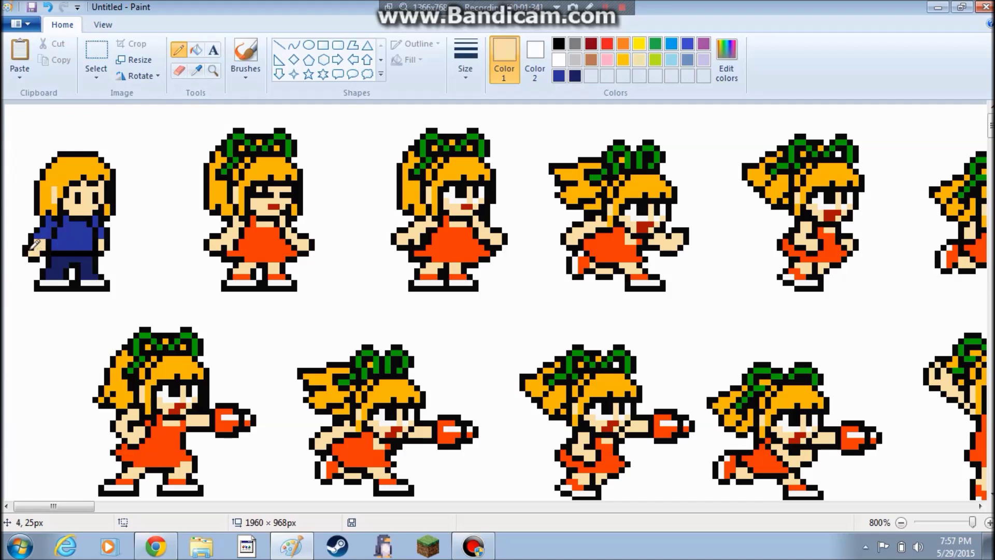
{"action": "left_click", "coordinate": [196, 70]}
{"action": "left_click", "coordinate": [32, 232]}
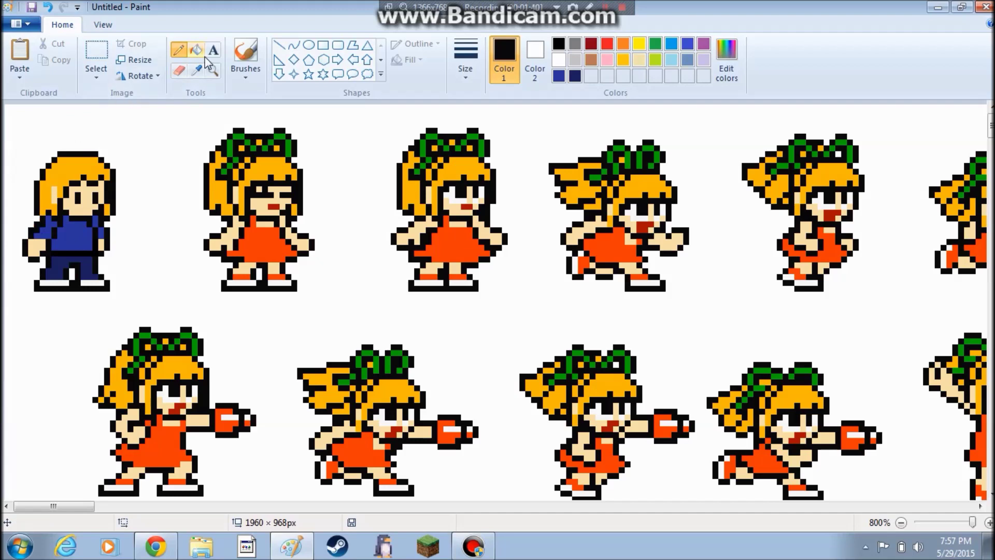
{"action": "left_click", "coordinate": [196, 70]}
{"action": "left_click", "coordinate": [44, 227]}
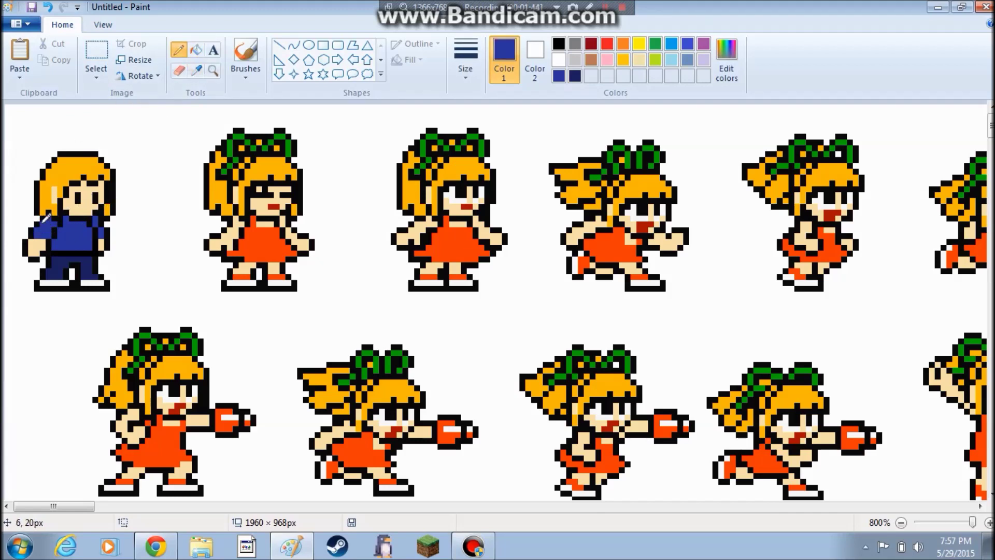
Select and clear a small area at the sprite's left edge
{"action": "left_click", "coordinate": [96, 57]}
{"action": "left_click_drag", "start_coordinate": [6, 222], "coordinate": [20, 243]}
{"action": "left_click", "coordinate": [24, 246]}
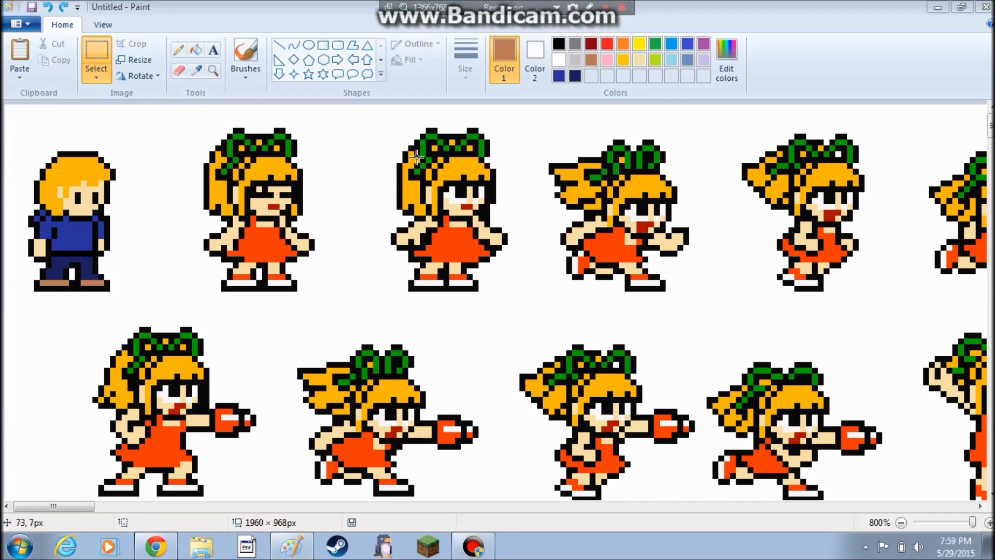
Copy the finished boy sprite onto the second slot, then undo it to restore the girl
{"action": "left_click_drag", "start_coordinate": [120, 124], "coordinate": [21, 295]}
{"action": "mouse_move", "coordinate": [85, 216]}
{"action": "left_mouse_down"}
{"action": "mouse_move", "coordinate": [275, 207]}
{"action": "mouse_move", "coordinate": [366, 266]}
{"action": "left_mouse_up"}
{"action": "key", "text": "ctrl+z"}
{"action": "scroll", "coordinate": [100, 207], "scroll_direction": "down", "scroll_amount": 5}
{"action": "scroll", "coordinate": [100, 208], "scroll_direction": "up", "scroll_amount": 5}
Place a boy copy over the first girl sprite, then undo the placement
{"action": "left_click_drag", "start_coordinate": [89, 506], "coordinate": [137, 498]}
{"action": "scroll", "coordinate": [160, 483], "scroll_direction": "down", "scroll_amount": 5}
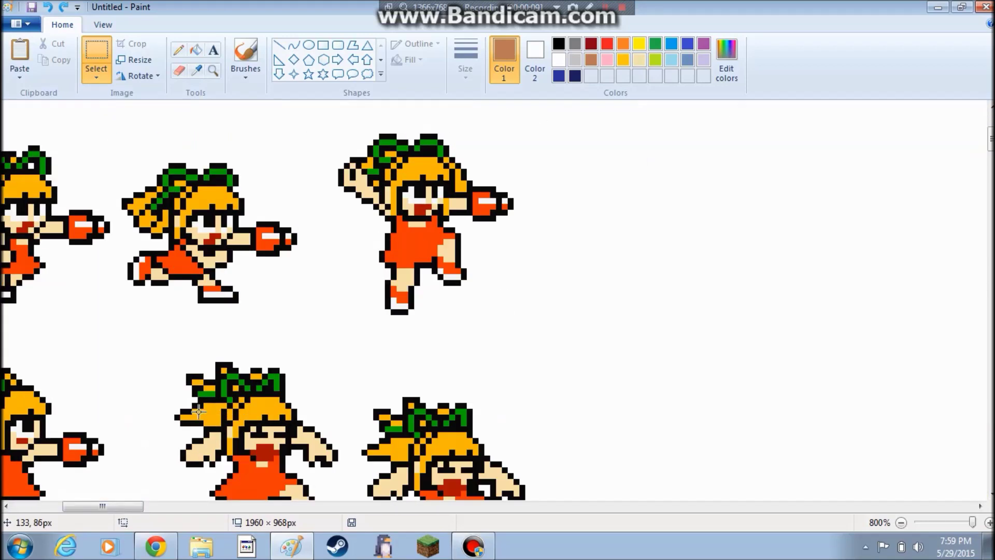
{"action": "scroll", "coordinate": [147, 493], "scroll_direction": "up", "scroll_amount": 5}
{"action": "scroll", "coordinate": [138, 497], "scroll_direction": "left", "scroll_amount": 2}
{"action": "left_click_drag", "start_coordinate": [138, 510], "coordinate": [38, 493]}
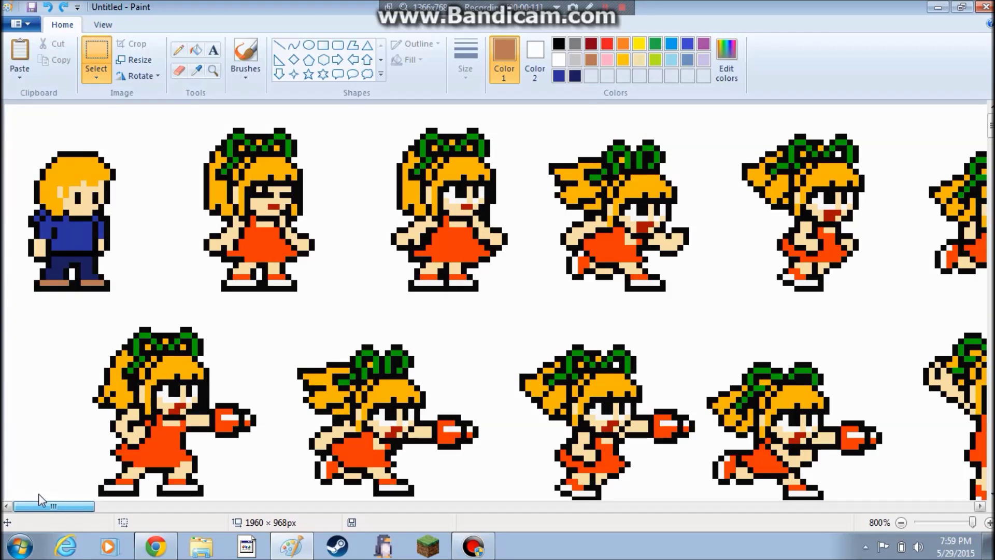
{"action": "left_click_drag", "start_coordinate": [121, 262], "coordinate": [4, 104]}
{"action": "left_click_drag", "start_coordinate": [88, 145], "coordinate": [287, 175]}
{"action": "left_click", "coordinate": [397, 224]}
{"action": "left_click_drag", "start_coordinate": [297, 116], "coordinate": [214, 140]}
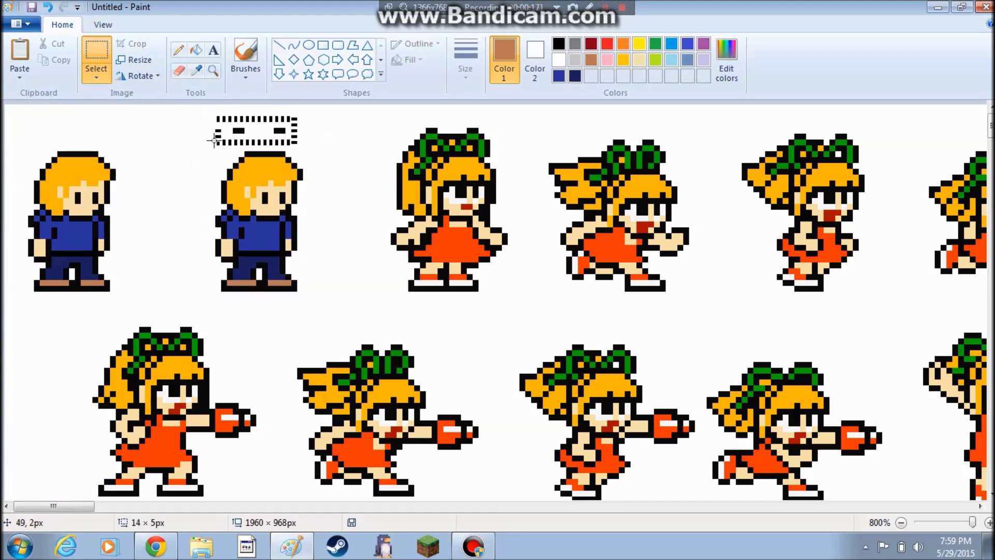
{"action": "key", "text": "ctrl+z"}
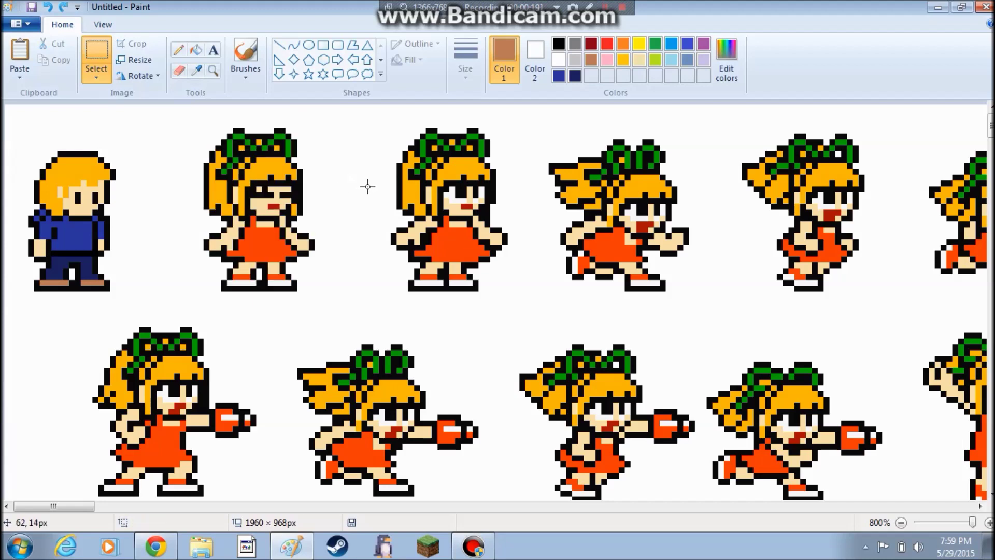
{"action": "key", "text": "ctrl+z"}
Paste the boy sprite over the first girl and delete the leftover bow dashes above it
{"action": "key", "text": "ctrl+v"}
{"action": "left_click_drag", "start_coordinate": [66, 203], "coordinate": [259, 234]}
{"action": "left_click", "coordinate": [344, 123]}
{"action": "left_click_drag", "start_coordinate": [320, 128], "coordinate": [221, 149]}
{"action": "key", "text": "Delete"}
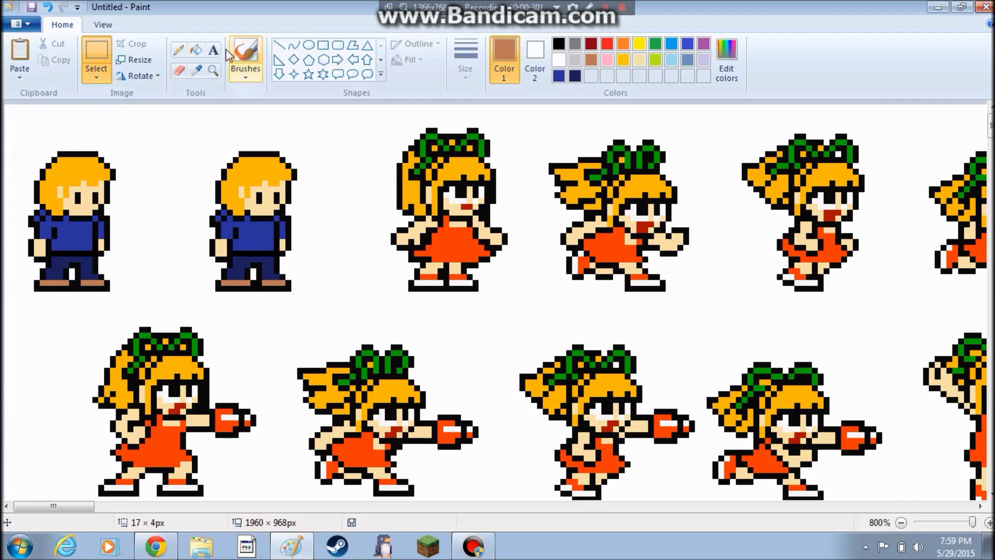
Sample the skin tone and black from the boy's face for Pencil touch-ups
{"action": "left_click", "coordinate": [178, 50]}
{"action": "left_click", "coordinate": [196, 69]}
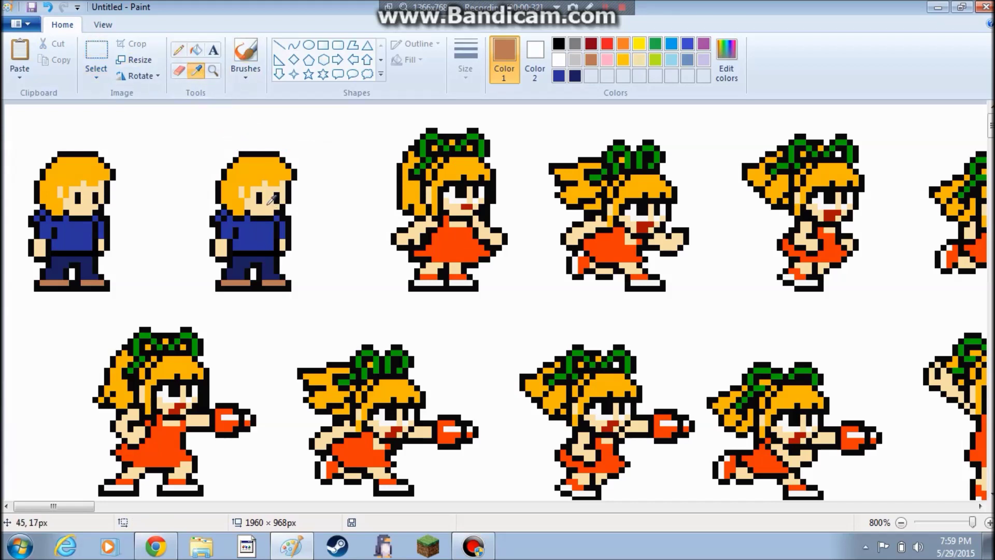
{"action": "left_click", "coordinate": [269, 201]}
{"action": "left_click", "coordinate": [196, 69]}
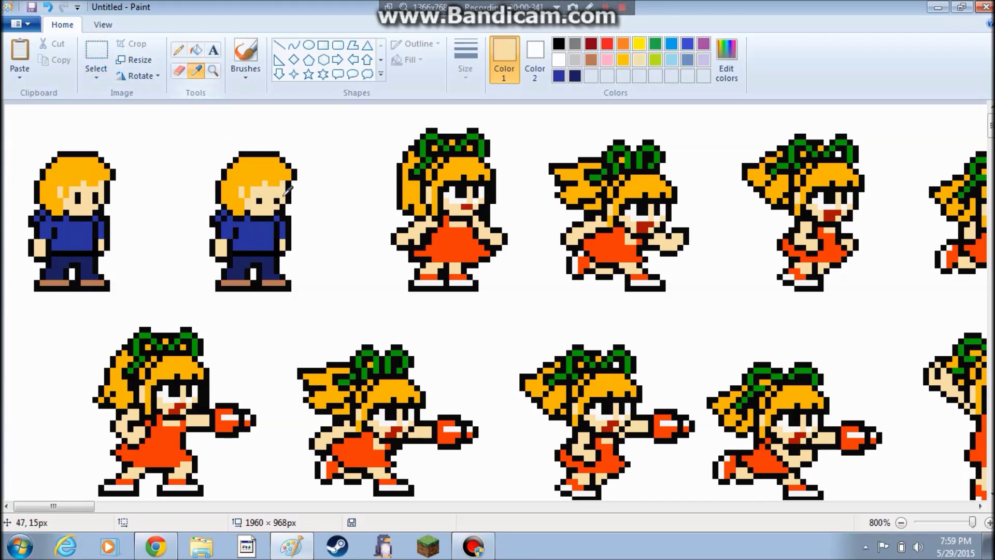
{"action": "left_click", "coordinate": [278, 197]}
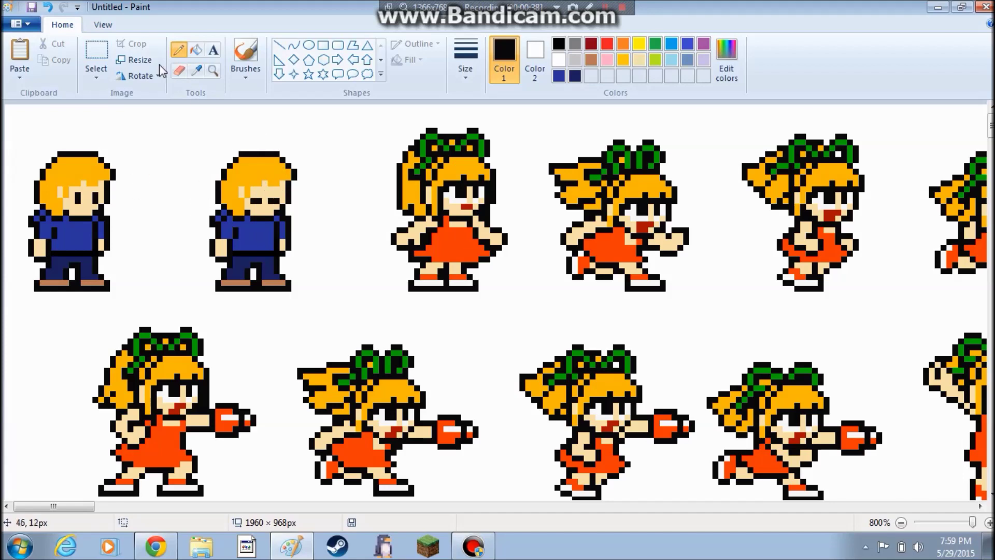
Open the Save dialog and dismiss it without saving
{"action": "key", "text": "ctrl+s"}
{"action": "left_click", "coordinate": [104, 53]}
{"action": "key", "text": "Escape"}
{"action": "left_click", "coordinate": [101, 58]}
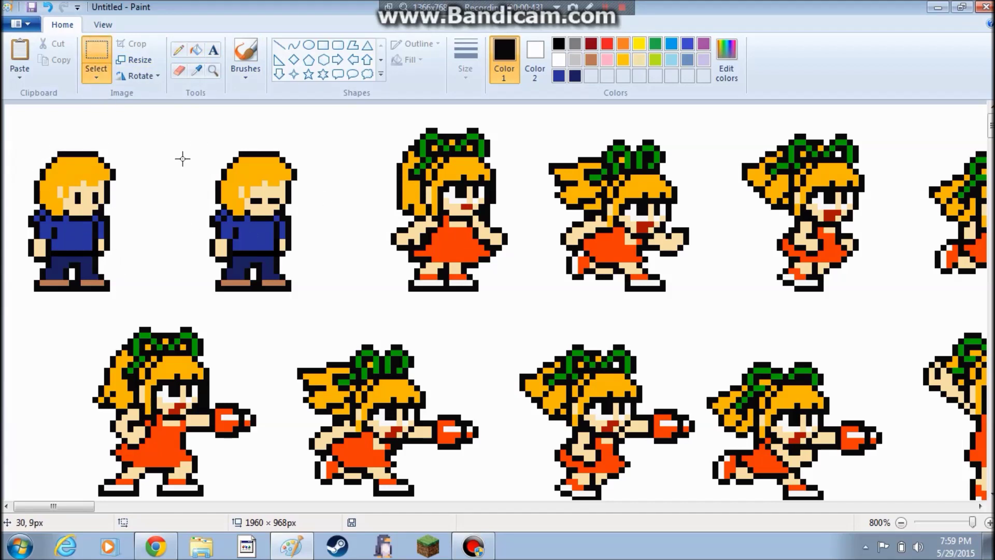
{"action": "left_click", "coordinate": [179, 52]}
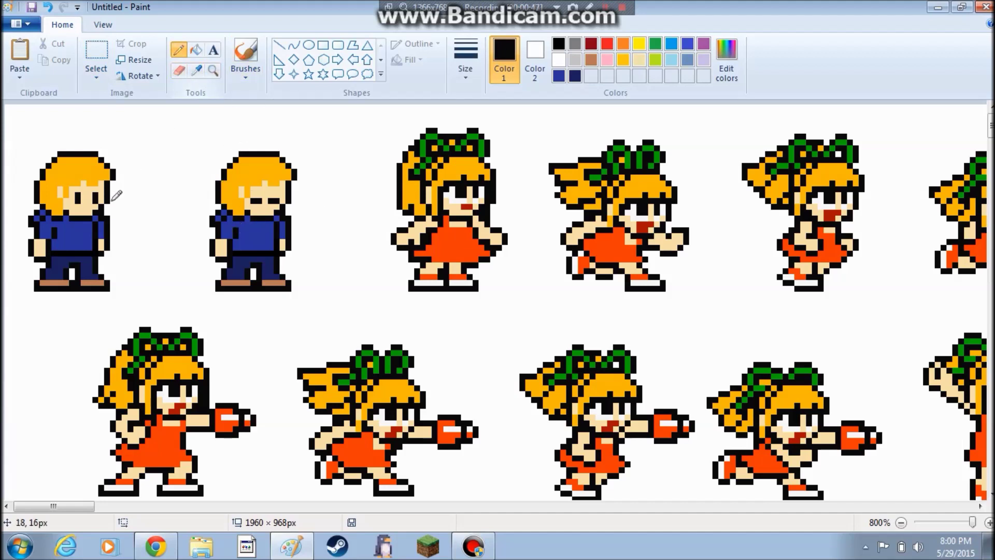
Scroll along the sheet and sample black from the third sprite's outline
{"action": "left_click", "coordinate": [197, 70]}
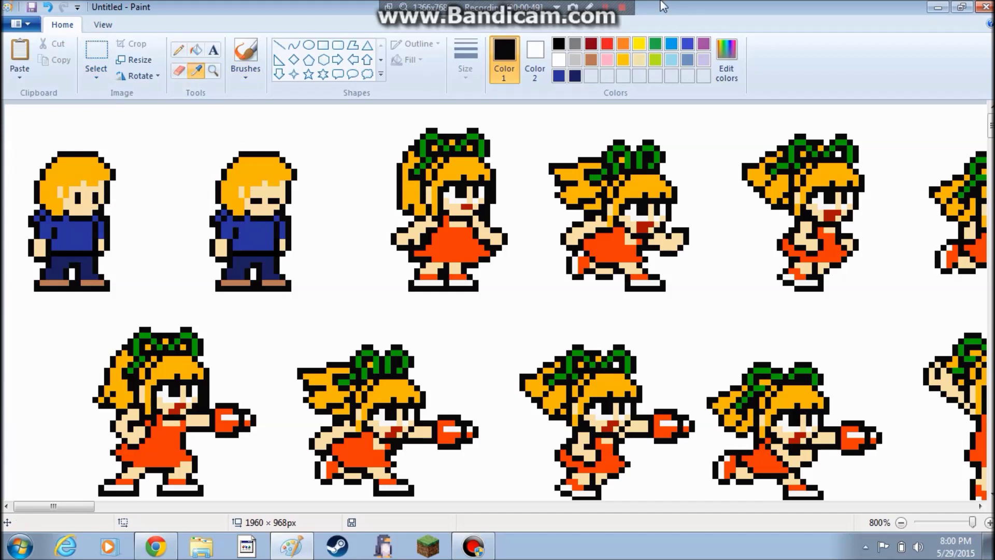
{"action": "scroll", "coordinate": [359, 181], "scroll_direction": "down", "scroll_amount": 2}
{"action": "scroll", "coordinate": [388, 267], "scroll_direction": "up", "scroll_amount": 2}
{"action": "left_click_drag", "start_coordinate": [95, 509], "coordinate": [21, 497]}
{"action": "scroll", "coordinate": [120, 489], "scroll_direction": "down", "scroll_amount": 5}
{"action": "scroll", "coordinate": [184, 405], "scroll_direction": "up", "scroll_amount": 5}
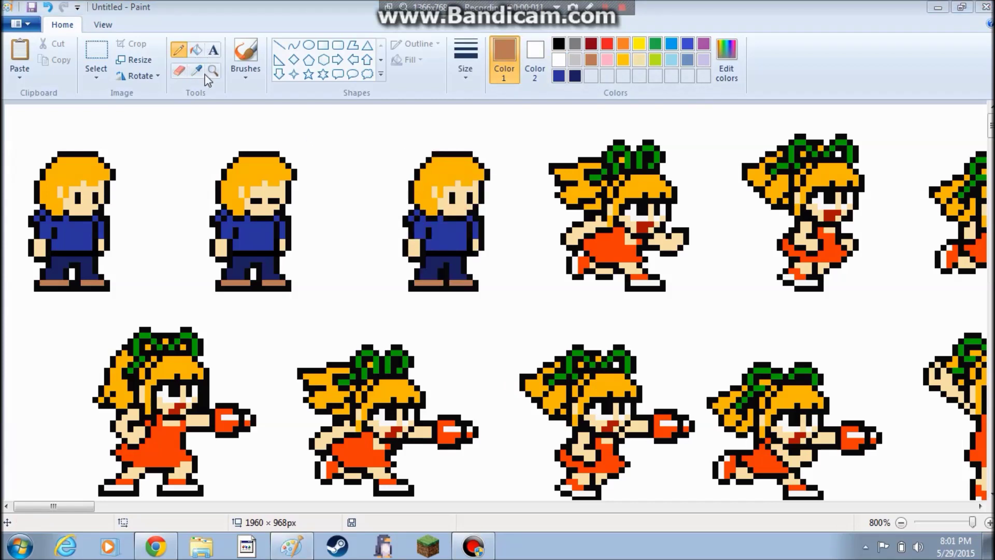
{"action": "left_click", "coordinate": [196, 71]}
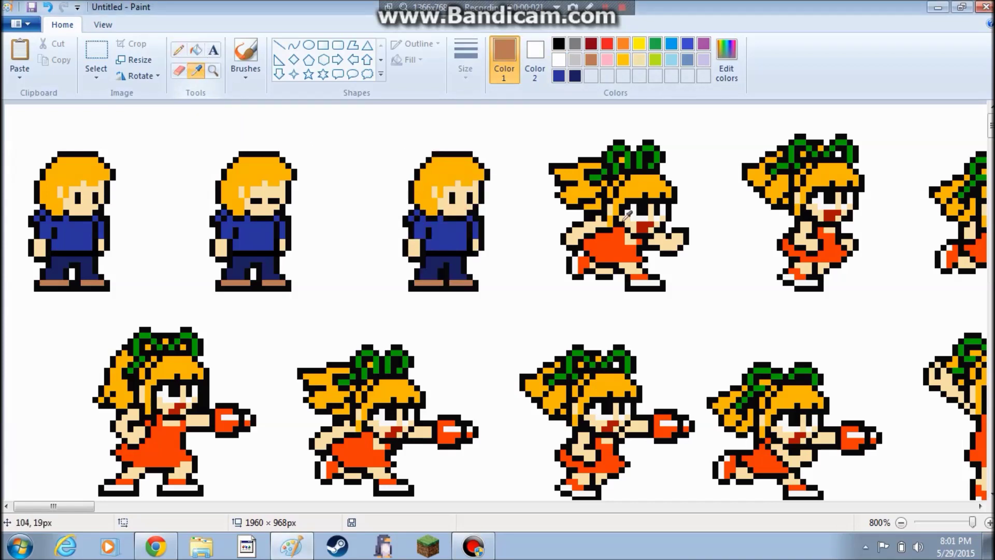
{"action": "left_click", "coordinate": [688, 232]}
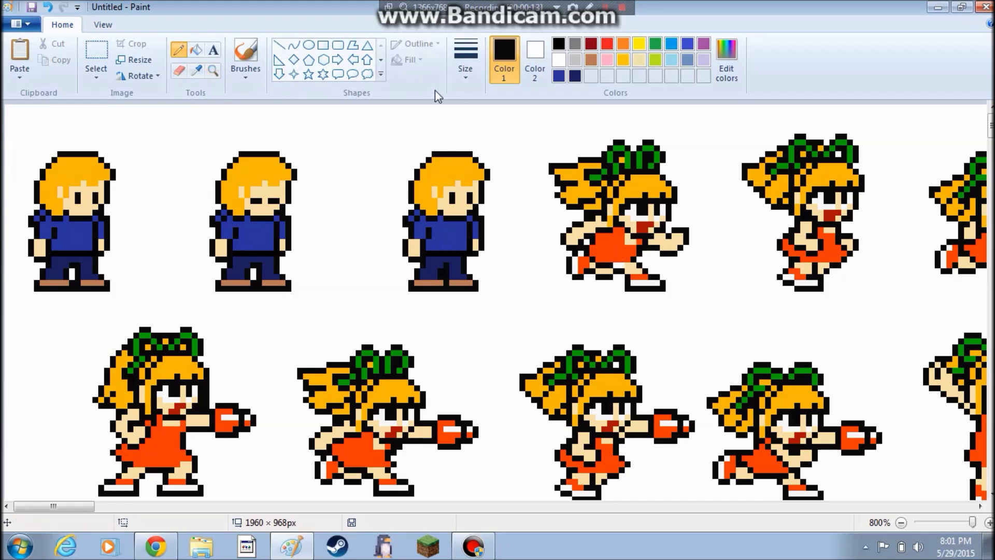
Fill the fourth sprite's orange dress with the boy's dark shirt blue
{"action": "left_click", "coordinate": [196, 70]}
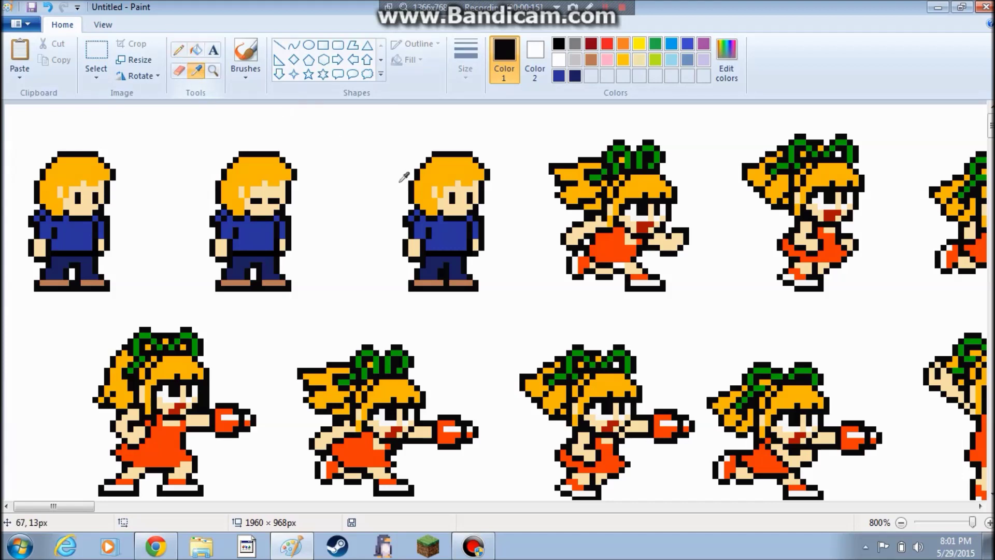
{"action": "left_click", "coordinate": [458, 225]}
{"action": "left_click", "coordinate": [616, 233]}
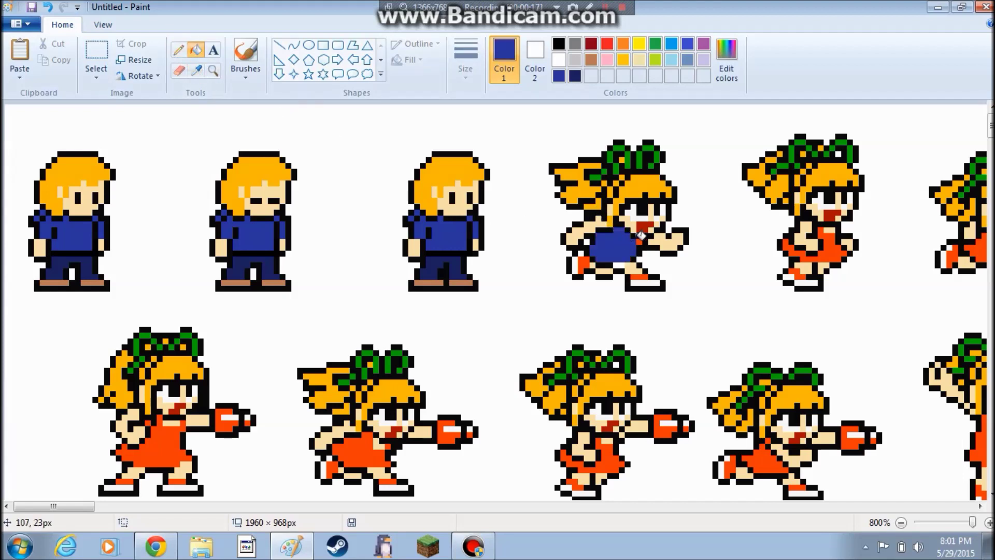
Recolour the fourth sprite's arms blue, fill its legs with trouser navy, and sample shoe brown
{"action": "left_click", "coordinate": [178, 49]}
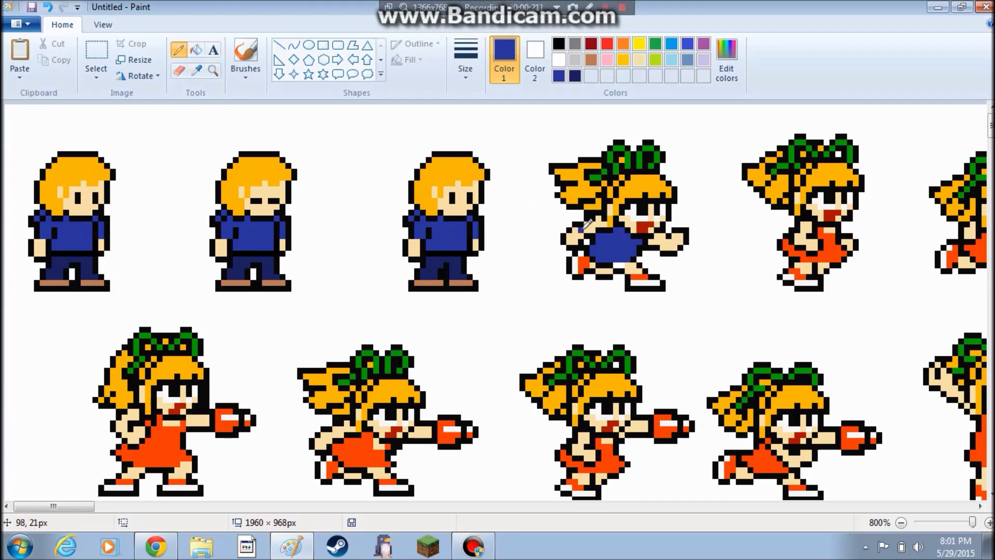
{"action": "left_click", "coordinate": [196, 50]}
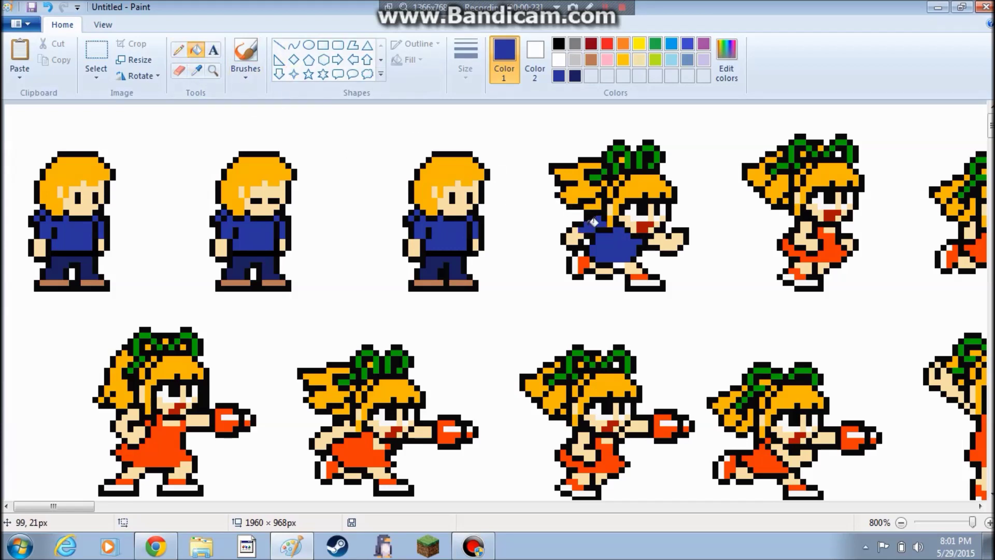
{"action": "left_click", "coordinate": [178, 50]}
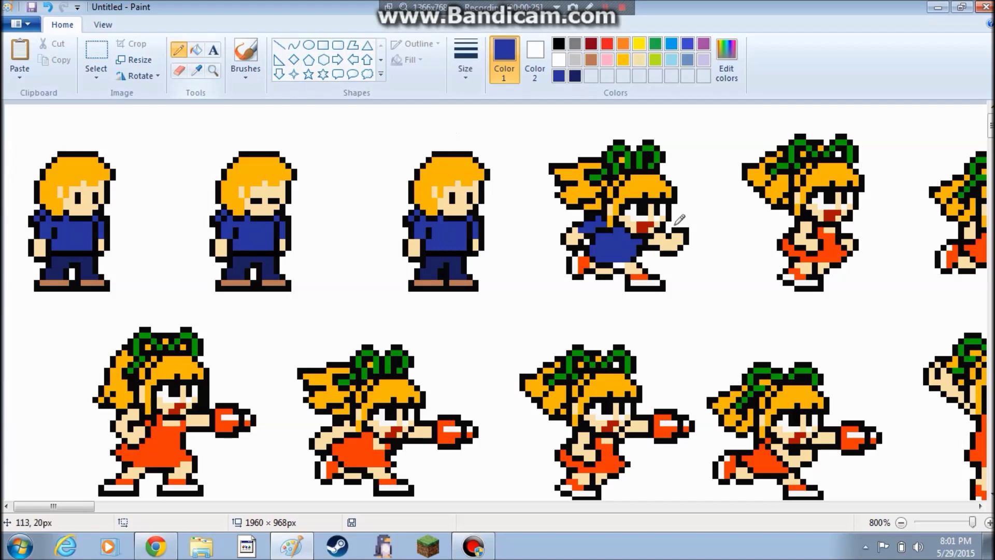
{"action": "left_click", "coordinate": [196, 50]}
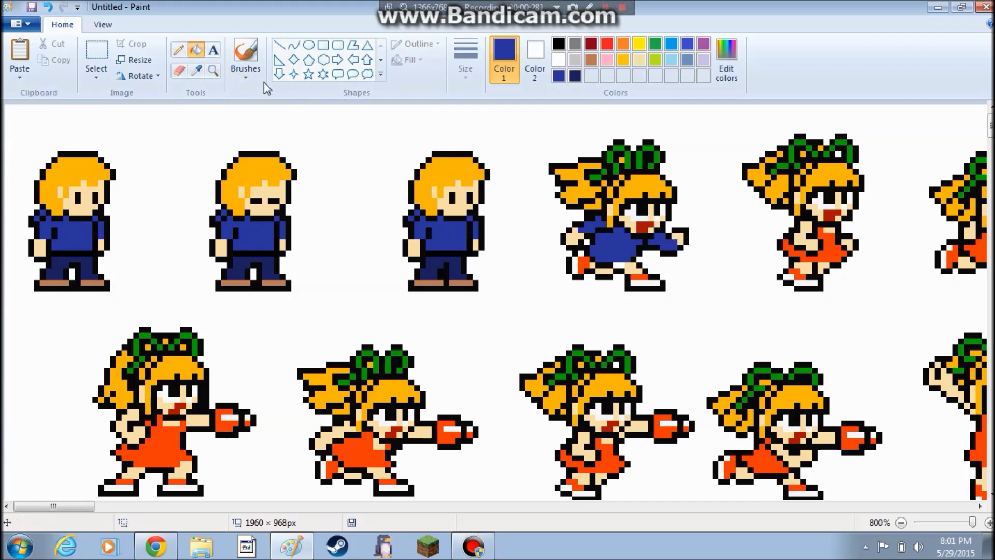
{"action": "left_click", "coordinate": [196, 70]}
{"action": "left_click", "coordinate": [244, 261]}
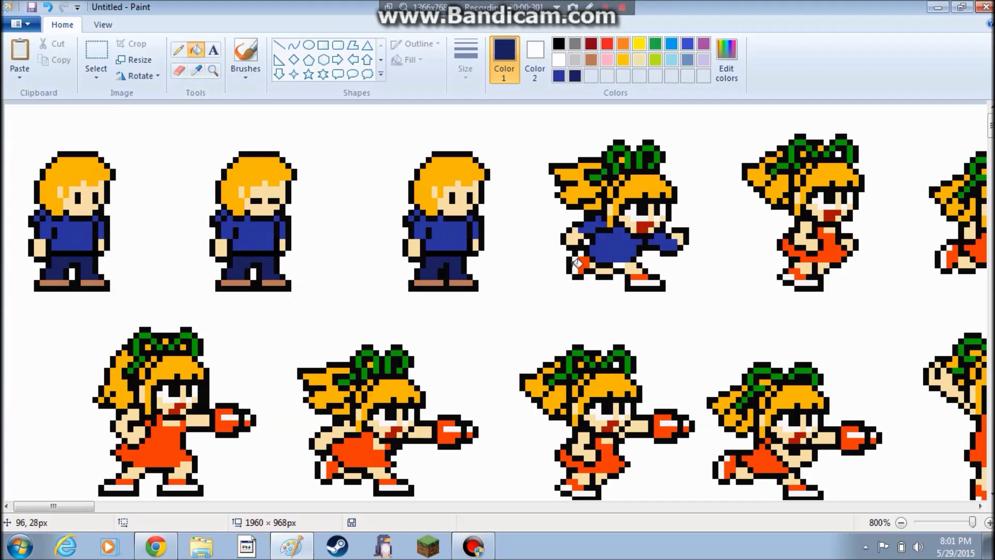
{"action": "left_click", "coordinate": [595, 259]}
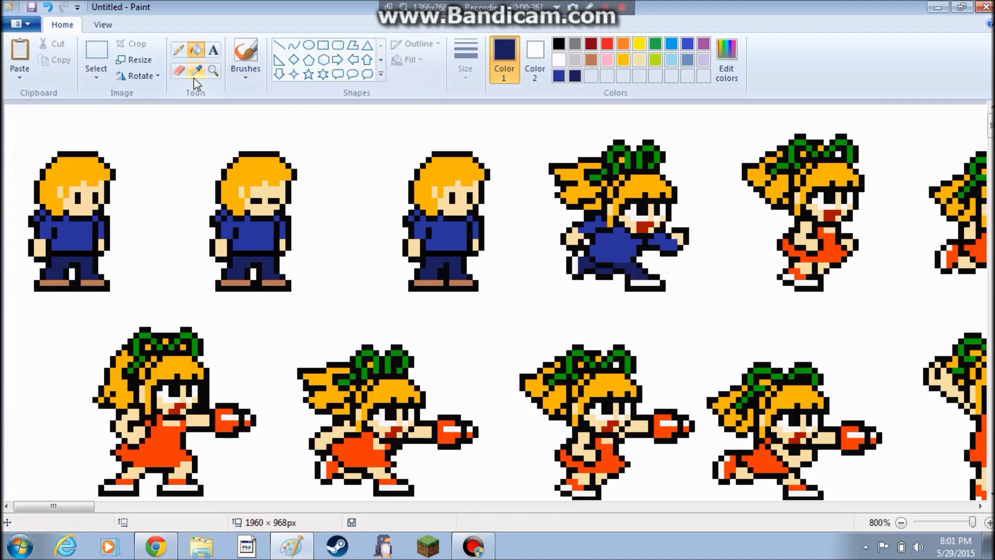
{"action": "left_click", "coordinate": [283, 281]}
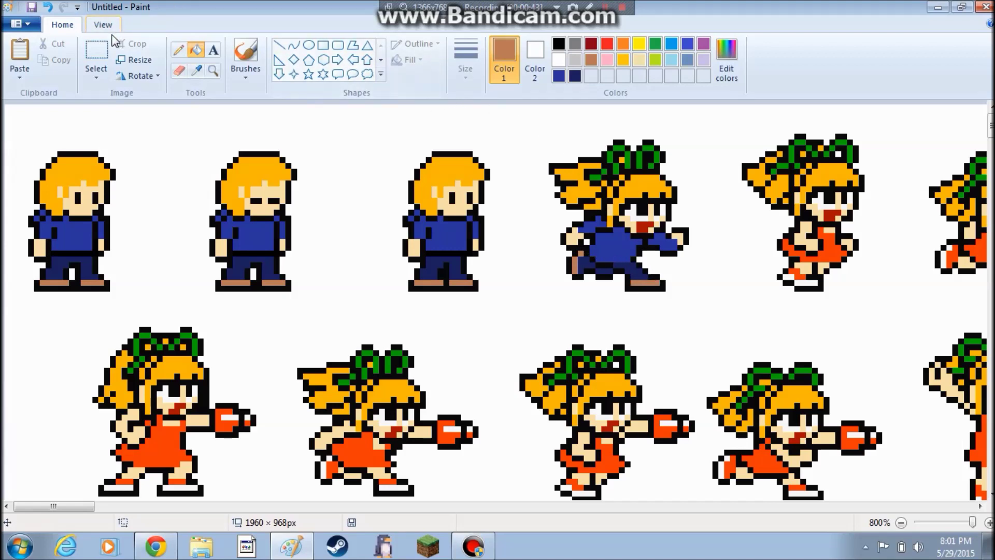
Delete the fourth sprite's green bow and clear the top strip of its hair
{"action": "left_click", "coordinate": [97, 57]}
{"action": "left_click_drag", "start_coordinate": [687, 130], "coordinate": [597, 166]}
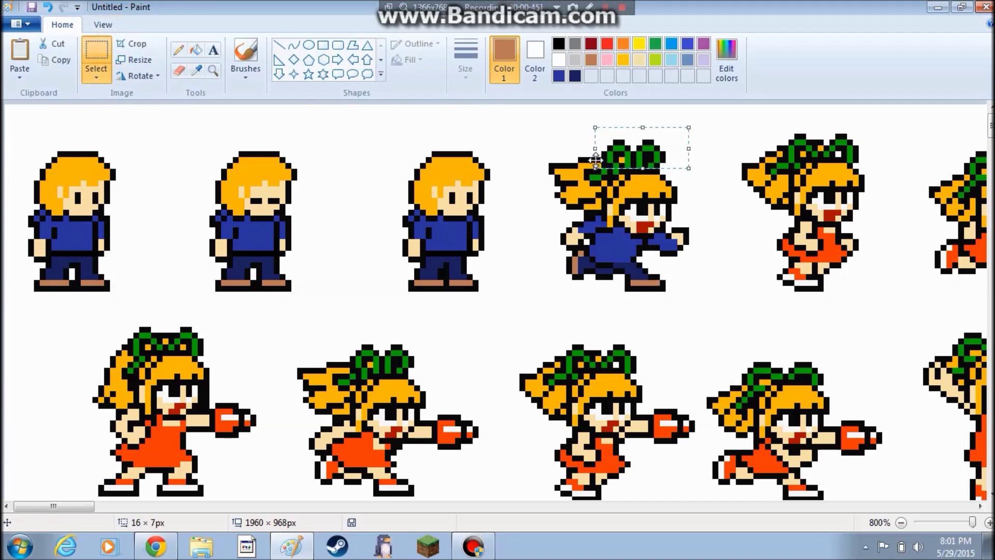
{"action": "key", "text": "Delete"}
{"action": "left_click_drag", "start_coordinate": [523, 149], "coordinate": [614, 162]}
{"action": "key", "text": "Escape"}
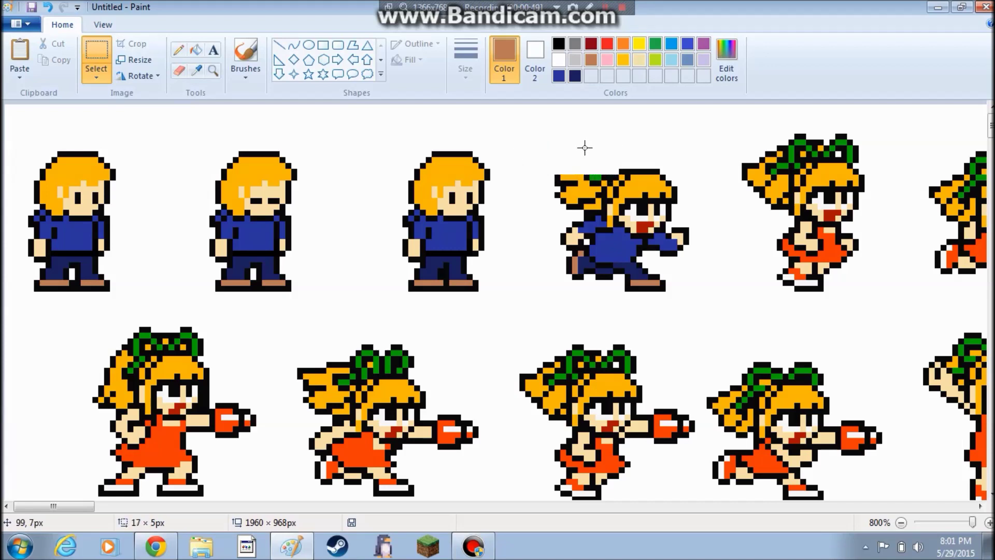
Erase the running sprite's long back hair with a larger eraser
{"action": "left_click", "coordinate": [178, 70]}
{"action": "left_click", "coordinate": [466, 57]}
{"action": "left_click", "coordinate": [433, 129]}
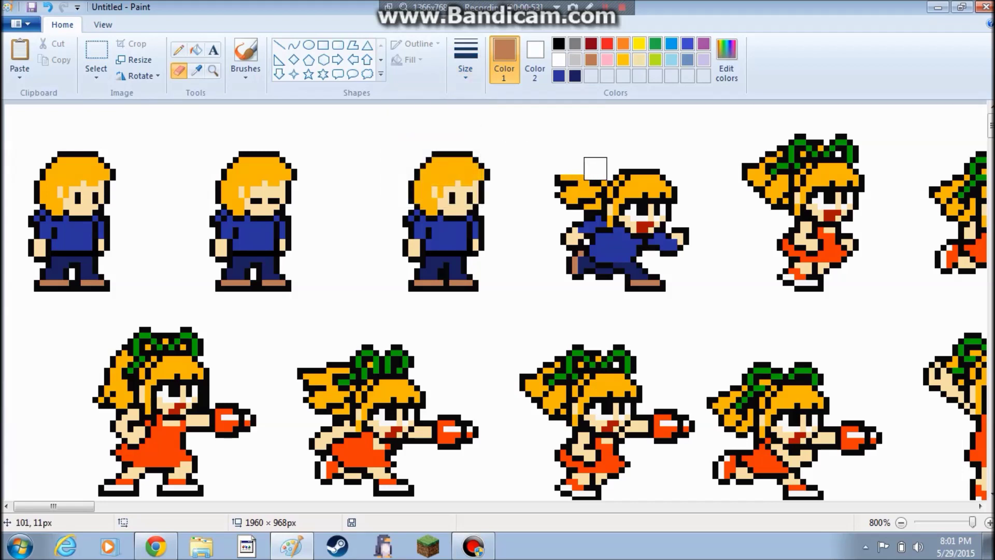
{"action": "mouse_move", "coordinate": [589, 180]}
{"action": "left_mouse_down"}
{"action": "mouse_move", "coordinate": [589, 197]}
{"action": "mouse_move", "coordinate": [575, 204]}
{"action": "mouse_move", "coordinate": [571, 179]}
{"action": "left_mouse_up"}
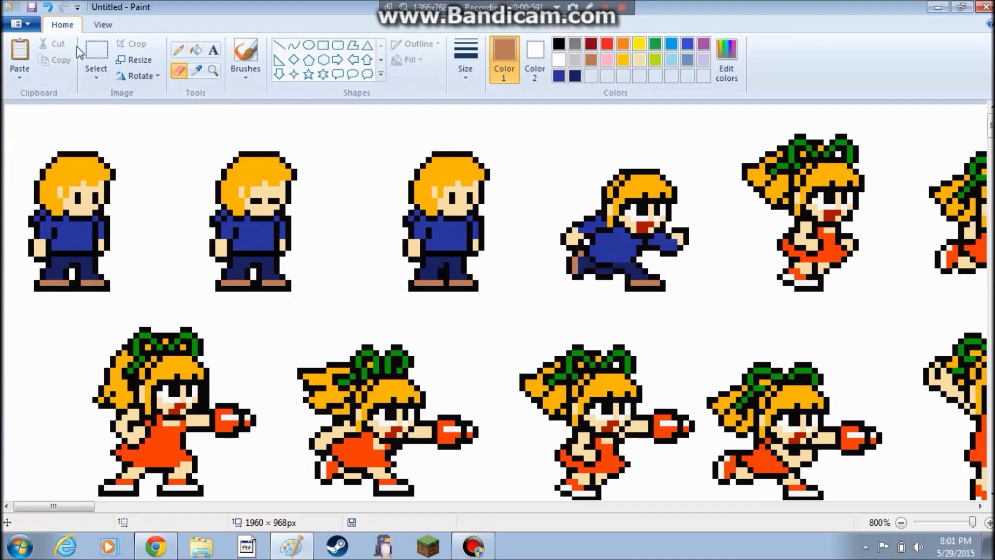
{"action": "left_click", "coordinate": [96, 51]}
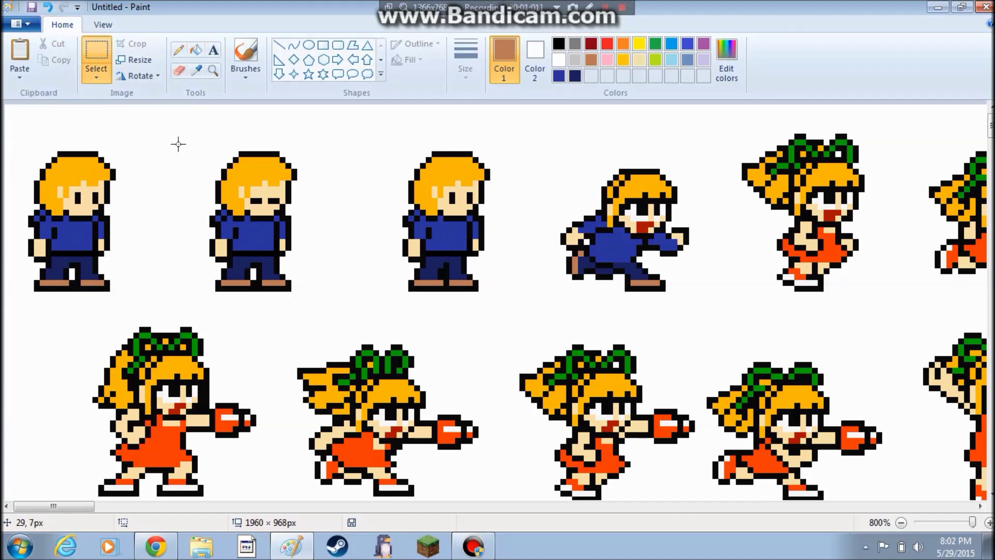
Copy the first boy's head to a spare spot above the frames
{"action": "left_click_drag", "start_coordinate": [30, 140], "coordinate": [118, 213]}
{"action": "left_click_drag", "start_coordinate": [78, 176], "coordinate": [355, 136]}
{"action": "left_click", "coordinate": [496, 123]}
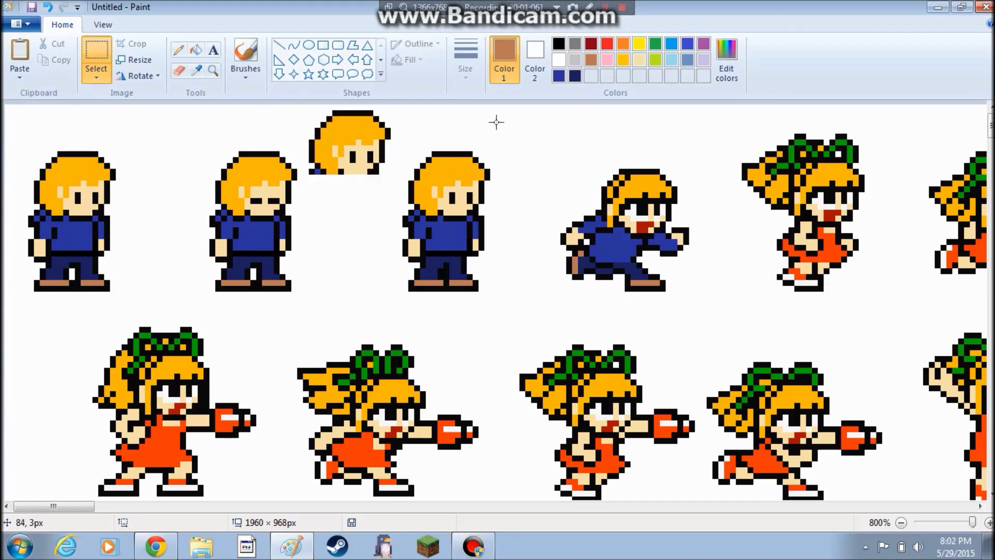
{"action": "left_click", "coordinate": [178, 73]}
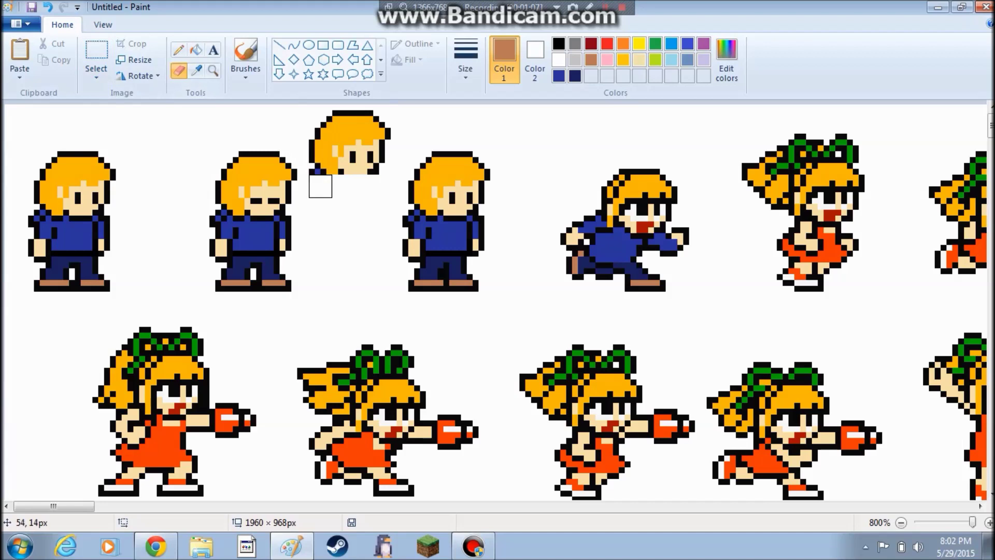
{"action": "left_click", "coordinate": [108, 50]}
Paste the spare head with transparent selection onto the running sprite, undoing and redoing it
{"action": "left_click_drag", "start_coordinate": [309, 109], "coordinate": [393, 177]}
{"action": "key", "text": "ctrl+c"}
{"action": "key", "text": "ctrl+v"}
{"action": "left_click_drag", "start_coordinate": [52, 149], "coordinate": [460, 130]}
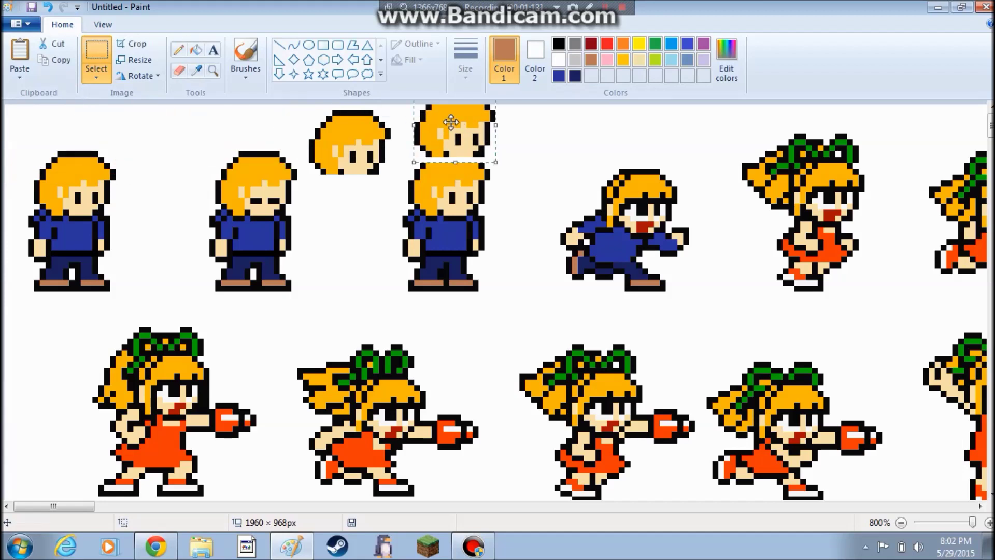
{"action": "left_click", "coordinate": [96, 76]}
{"action": "left_click", "coordinate": [110, 208]}
{"action": "left_click_drag", "start_coordinate": [440, 137], "coordinate": [629, 204]}
{"action": "key", "text": "ctrl+z"}
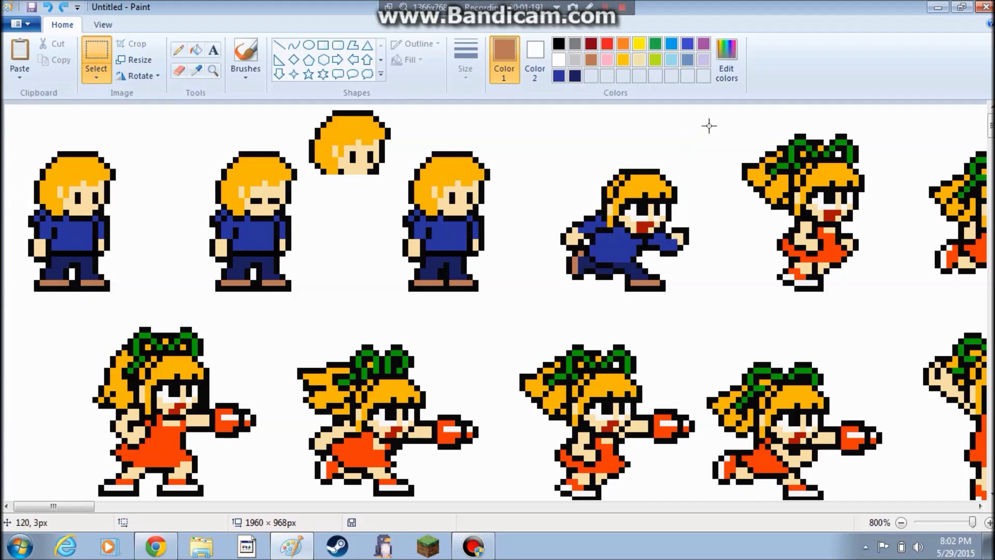
{"action": "key", "text": "ctrl+y"}
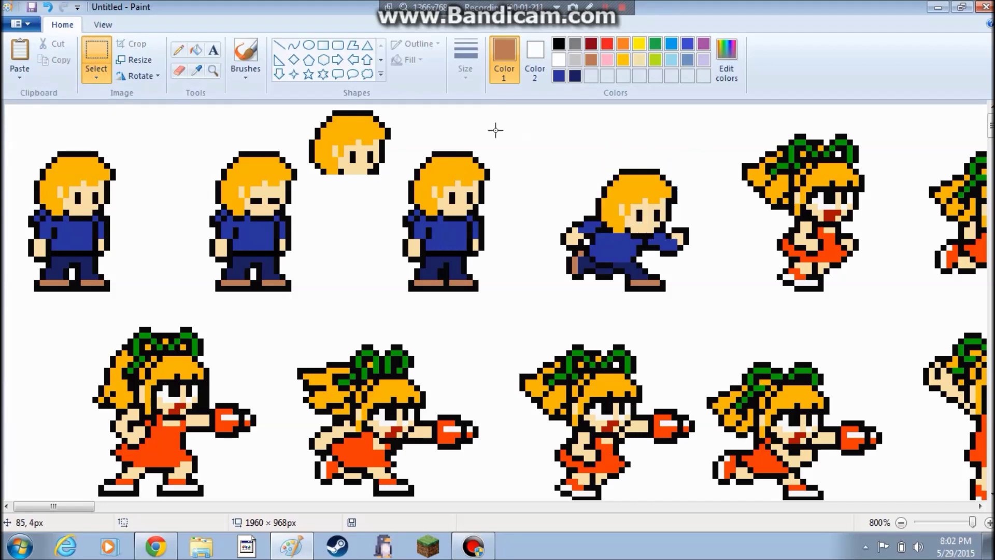
Pencil black outline and shirt-blue pixels behind the running boy's head, sampling each colour
{"action": "left_click", "coordinate": [196, 69]}
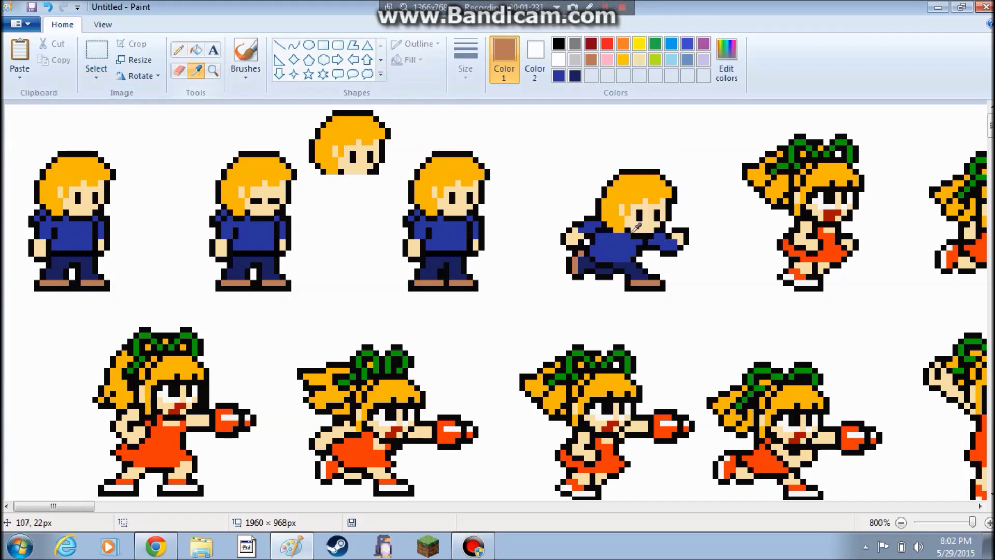
{"action": "left_click", "coordinate": [599, 214]}
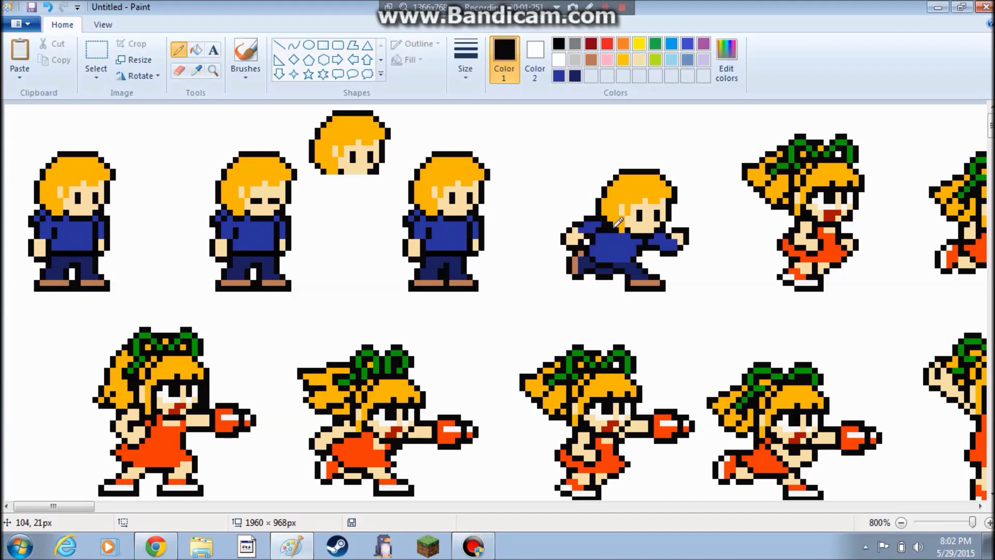
{"action": "left_click", "coordinate": [200, 71]}
{"action": "left_click", "coordinate": [611, 231]}
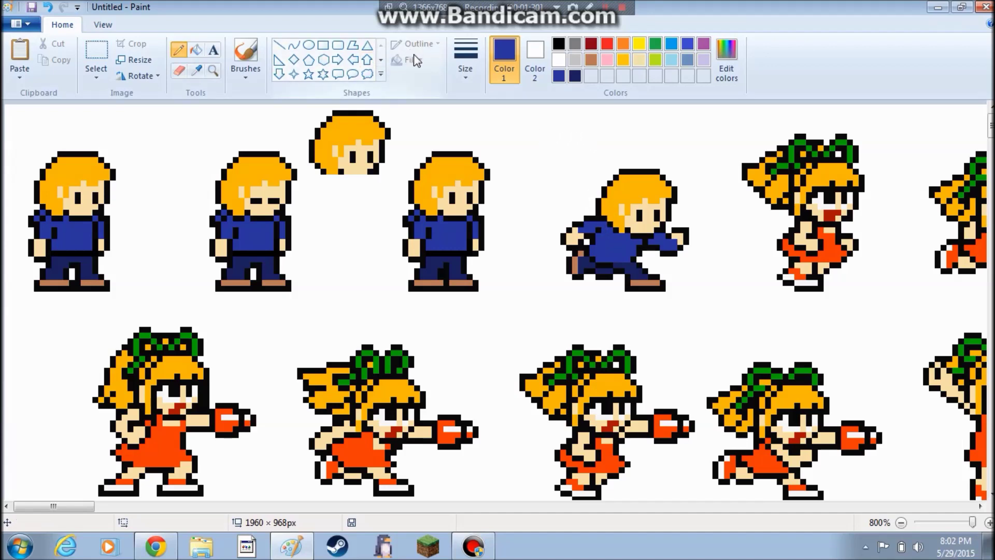
{"action": "left_click", "coordinate": [198, 72]}
{"action": "left_click", "coordinate": [640, 239]}
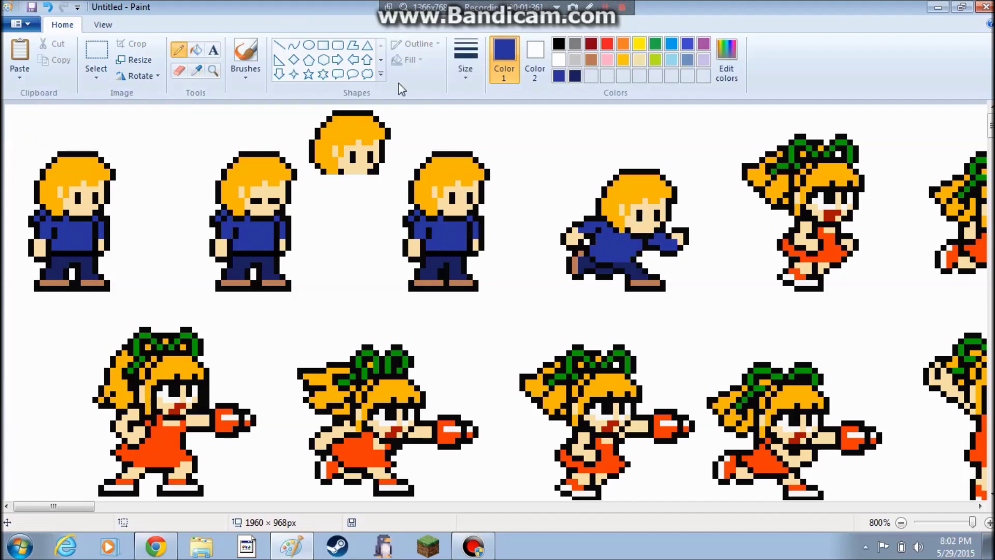
{"action": "left_click", "coordinate": [197, 70]}
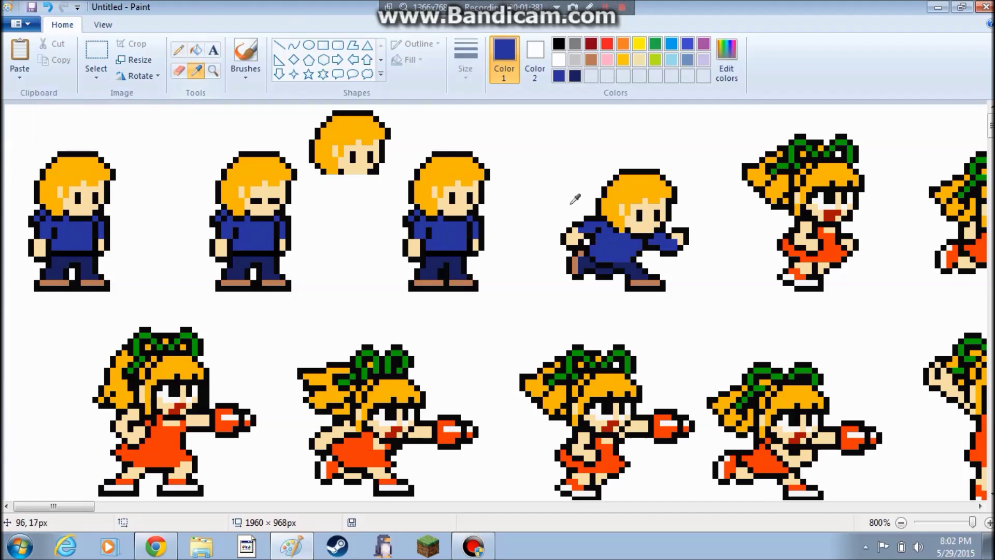
{"action": "left_click", "coordinate": [595, 211]}
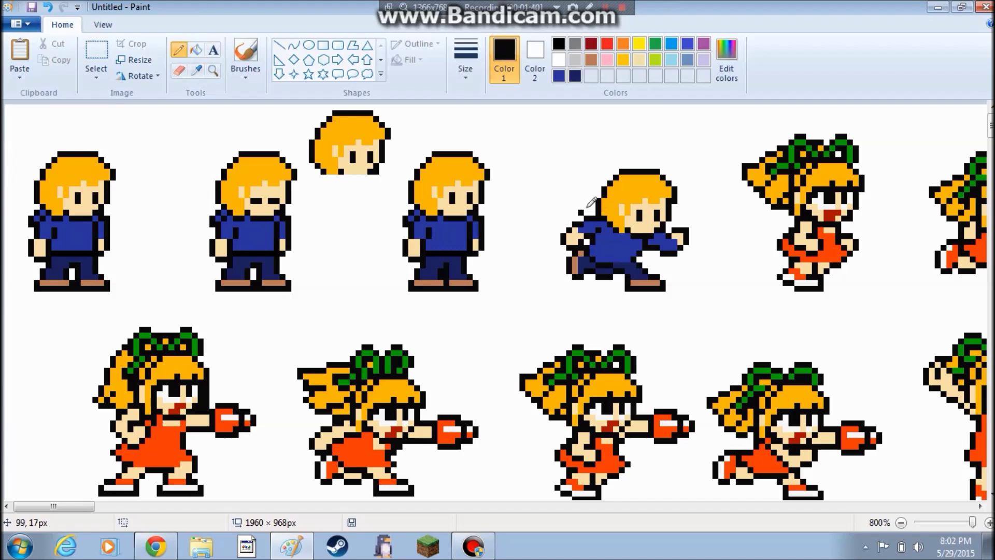
{"action": "left_click", "coordinate": [197, 71]}
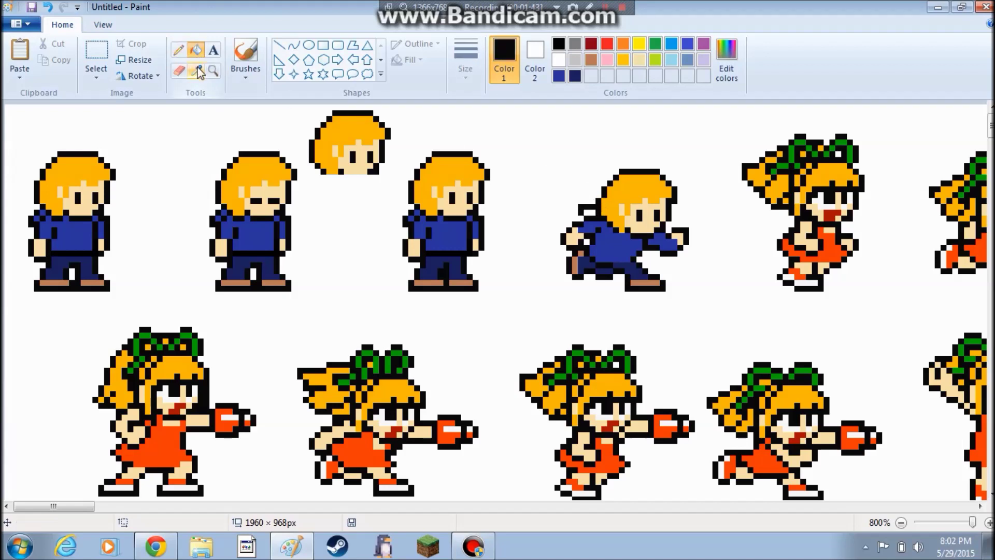
{"action": "left_click", "coordinate": [617, 236]}
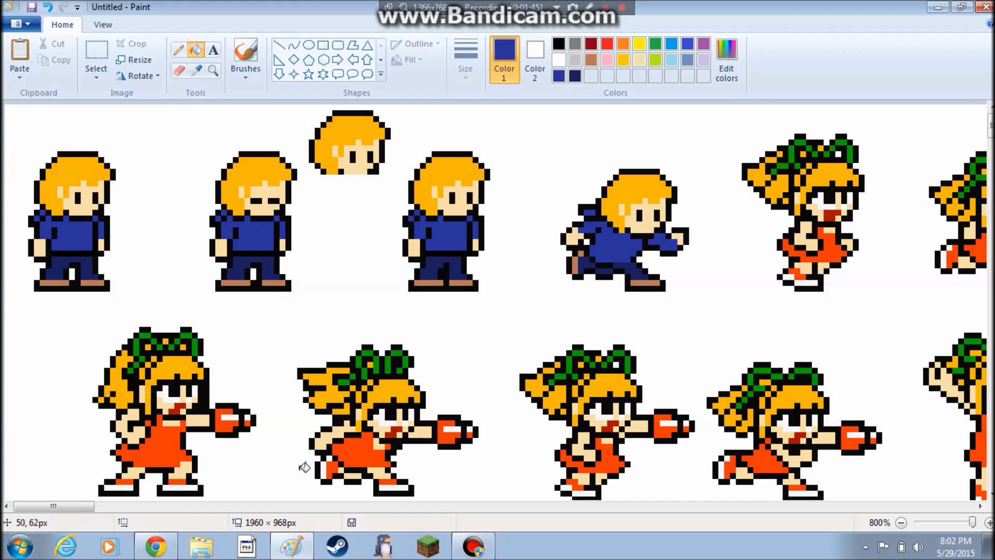
Scroll right to the next girl sprite and fill her orange dress blue
{"action": "left_click_drag", "start_coordinate": [86, 506], "coordinate": [54, 505]}
{"action": "scroll", "coordinate": [57, 505], "scroll_direction": "down", "scroll_amount": 3}
{"action": "scroll", "coordinate": [57, 505], "scroll_direction": "up", "scroll_amount": 3}
{"action": "left_click_drag", "start_coordinate": [62, 510], "coordinate": [56, 446]}
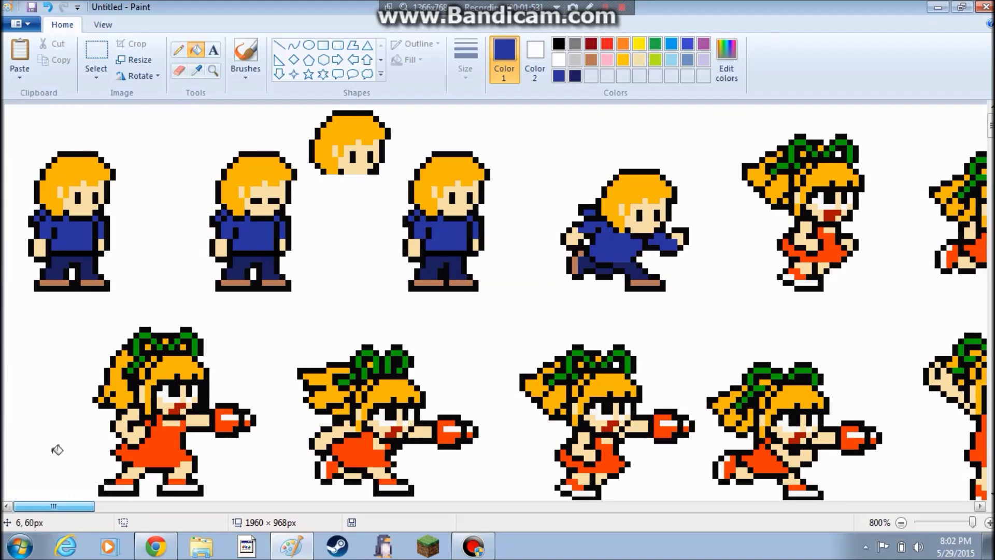
{"action": "scroll", "coordinate": [62, 451], "scroll_direction": "down", "scroll_amount": 3}
{"action": "scroll", "coordinate": [98, 468], "scroll_direction": "up", "scroll_amount": 3}
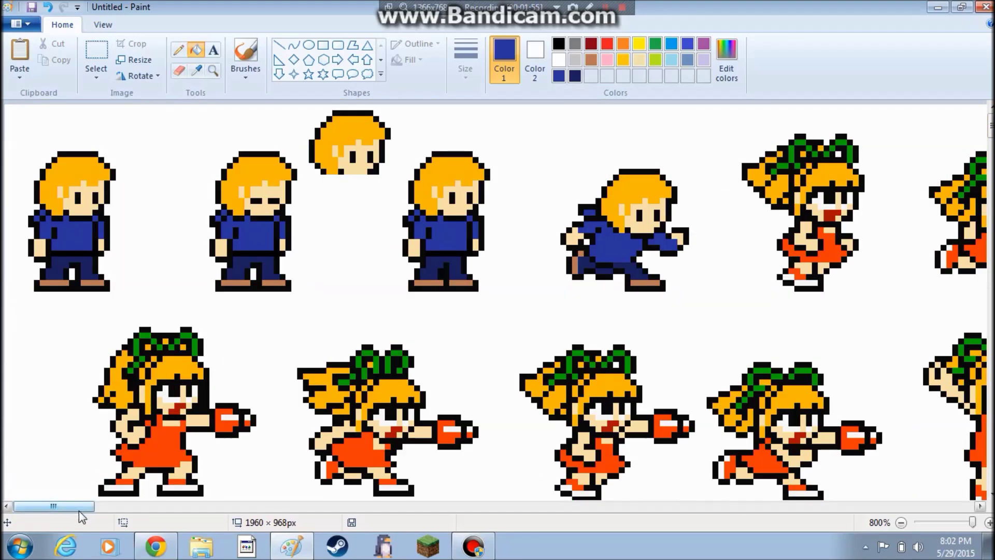
{"action": "left_click_drag", "start_coordinate": [80, 506], "coordinate": [113, 493]}
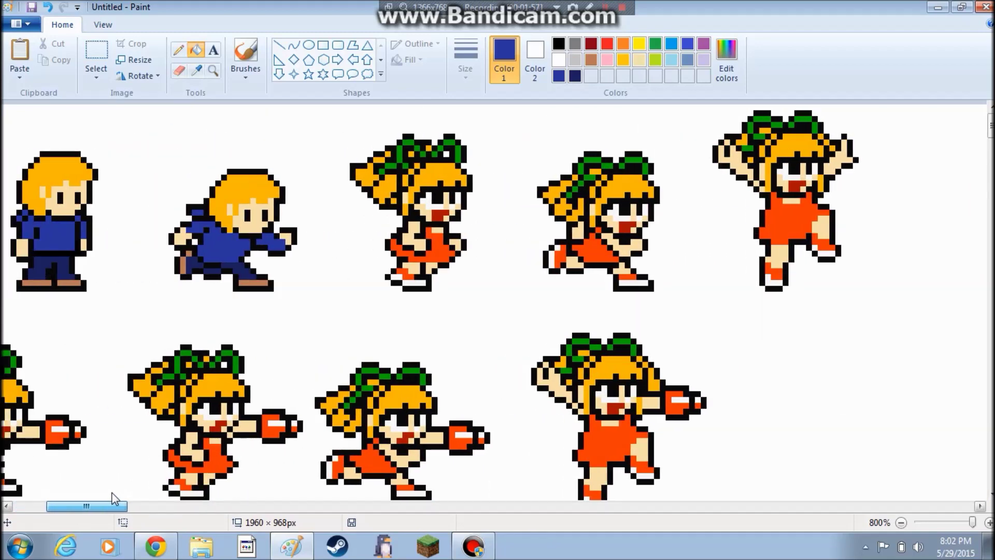
{"action": "scroll", "coordinate": [223, 430], "scroll_direction": "down", "scroll_amount": 5}
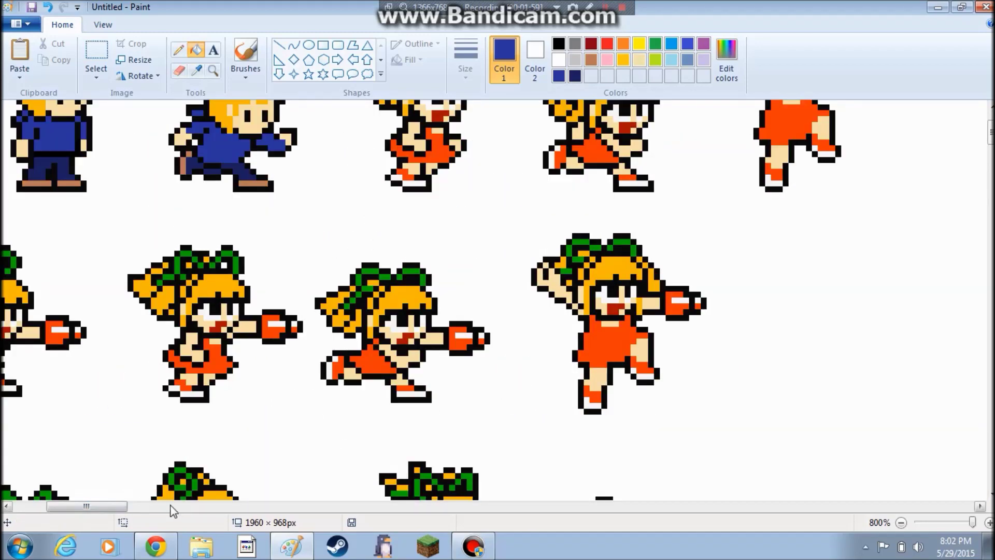
{"action": "scroll", "coordinate": [145, 484], "scroll_direction": "up", "scroll_amount": 5}
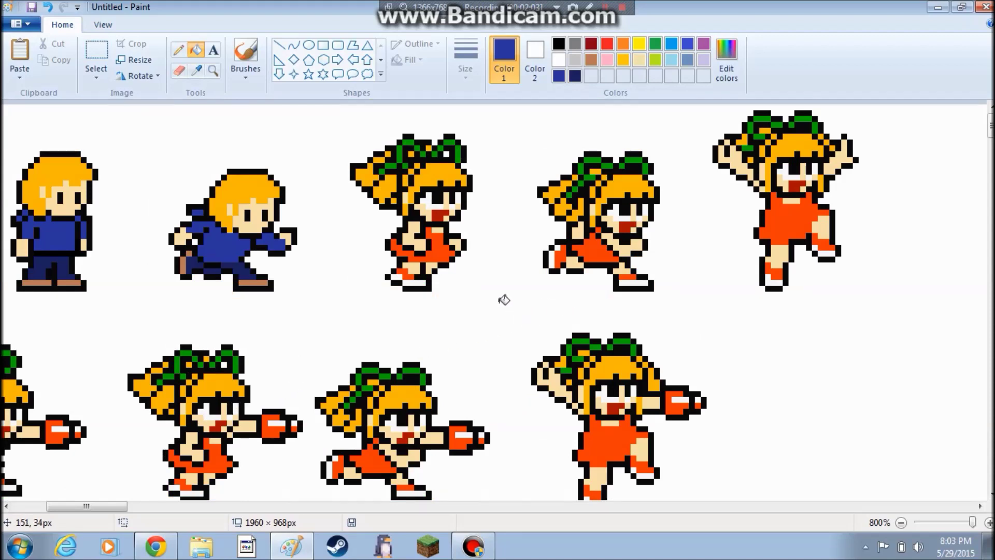
{"action": "left_click", "coordinate": [425, 248]}
Finish colouring the running girl's dress blue and touch up black outline pixels
{"action": "left_click", "coordinate": [179, 50]}
{"action": "left_click", "coordinate": [196, 70]}
{"action": "left_click", "coordinate": [397, 245]}
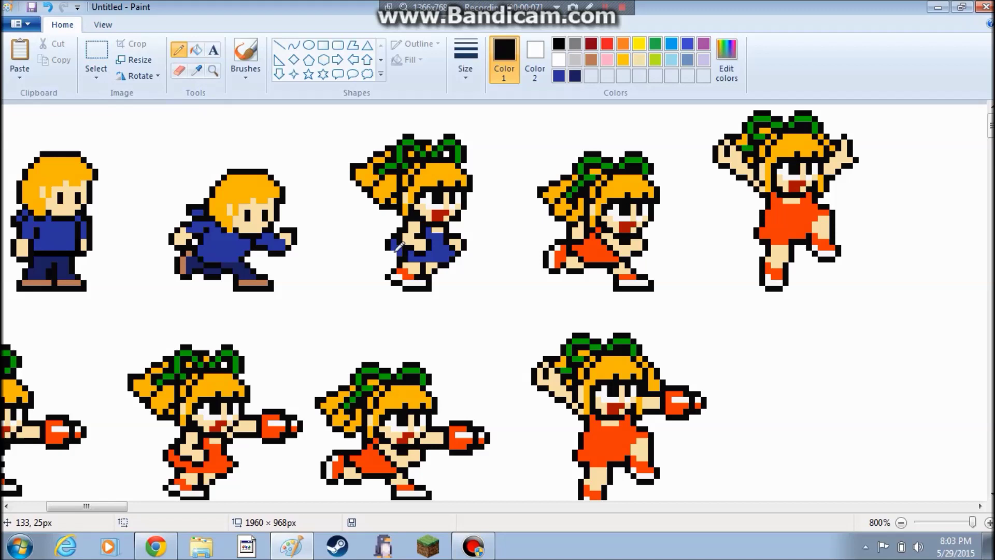
{"action": "left_click", "coordinate": [196, 70]}
{"action": "left_click", "coordinate": [448, 225]}
{"action": "left_click", "coordinate": [196, 70]}
{"action": "left_click", "coordinate": [454, 232]}
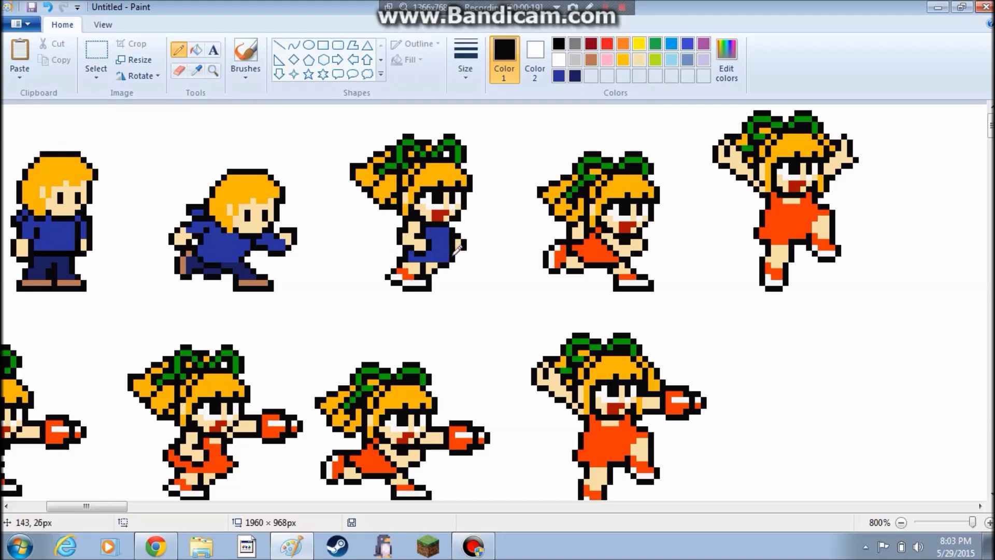
Colour the girl's legs navy and her shoes brown
{"action": "left_click", "coordinate": [196, 70]}
{"action": "left_click", "coordinate": [243, 270]}
{"action": "mouse_move", "coordinate": [430, 262]}
{"action": "left_mouse_down"}
{"action": "mouse_move", "coordinate": [401, 277]}
{"action": "mouse_move", "coordinate": [422, 283]}
{"action": "left_mouse_up"}
{"action": "left_click", "coordinate": [195, 70]}
{"action": "left_click", "coordinate": [252, 283]}
{"action": "left_click", "coordinate": [196, 70]}
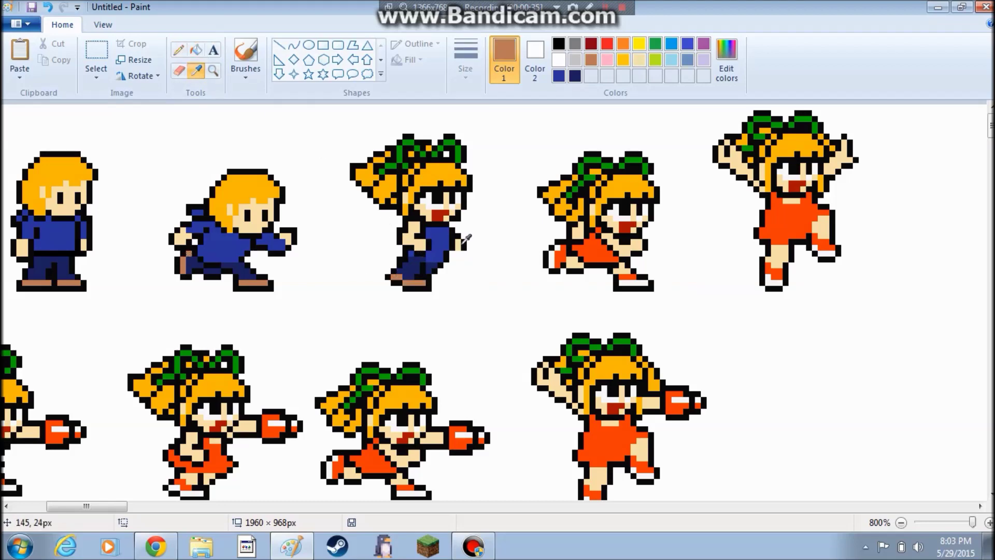
{"action": "left_click", "coordinate": [434, 236]}
Paste the spare boy head onto the girl and erase her green bow
{"action": "left_click", "coordinate": [96, 54]}
{"action": "scroll", "coordinate": [208, 259], "scroll_direction": "left", "scroll_amount": 5}
{"action": "left_click_drag", "start_coordinate": [306, 111], "coordinate": [389, 179]}
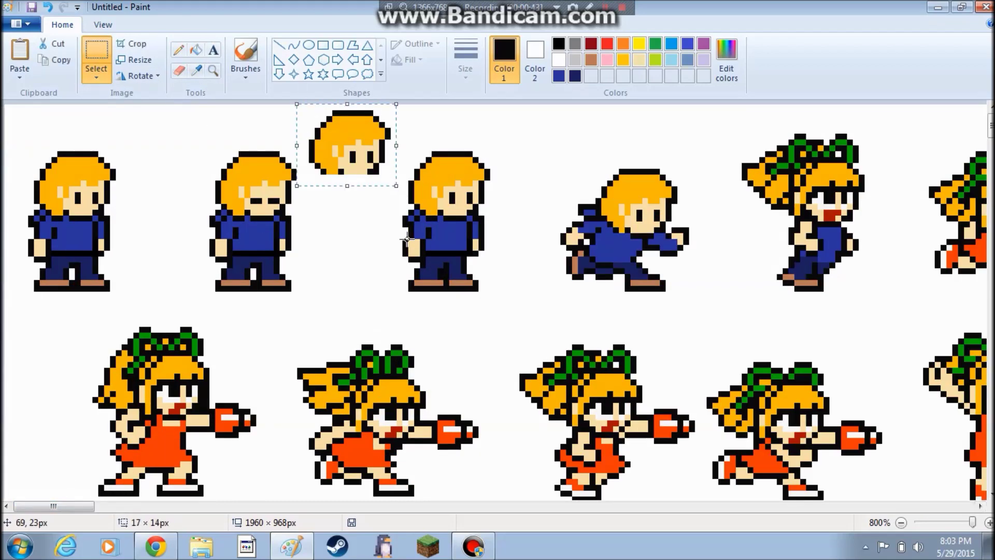
{"action": "scroll", "coordinate": [87, 279], "scroll_direction": "right", "scroll_amount": 10}
{"action": "key", "text": "ctrl+v"}
{"action": "left_click_drag", "start_coordinate": [57, 143], "coordinate": [262, 189]}
{"action": "mouse_move", "coordinate": [143, 506]}
{"action": "left_mouse_down"}
{"action": "mouse_move", "coordinate": [95, 506]}
{"action": "mouse_move", "coordinate": [127, 507]}
{"action": "left_mouse_up"}
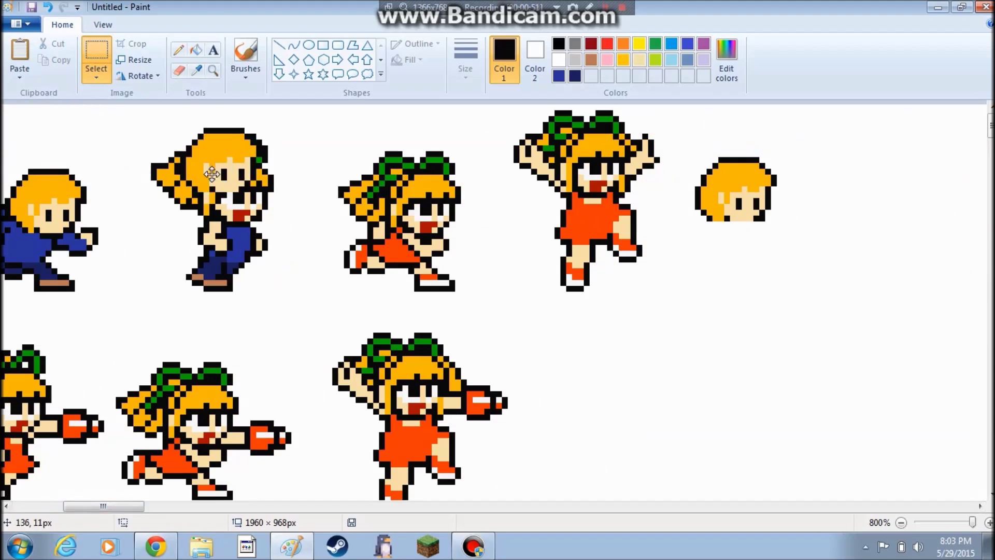
{"action": "left_click", "coordinate": [179, 69]}
{"action": "mouse_move", "coordinate": [263, 151]}
{"action": "left_mouse_down"}
{"action": "mouse_move", "coordinate": [231, 133]}
{"action": "mouse_move", "coordinate": [202, 147]}
{"action": "mouse_move", "coordinate": [181, 179]}
{"action": "mouse_move", "coordinate": [156, 177]}
{"action": "left_mouse_up"}
Touch up the converted boy with shirt-blue and black outline pixels
{"action": "left_click", "coordinate": [179, 50]}
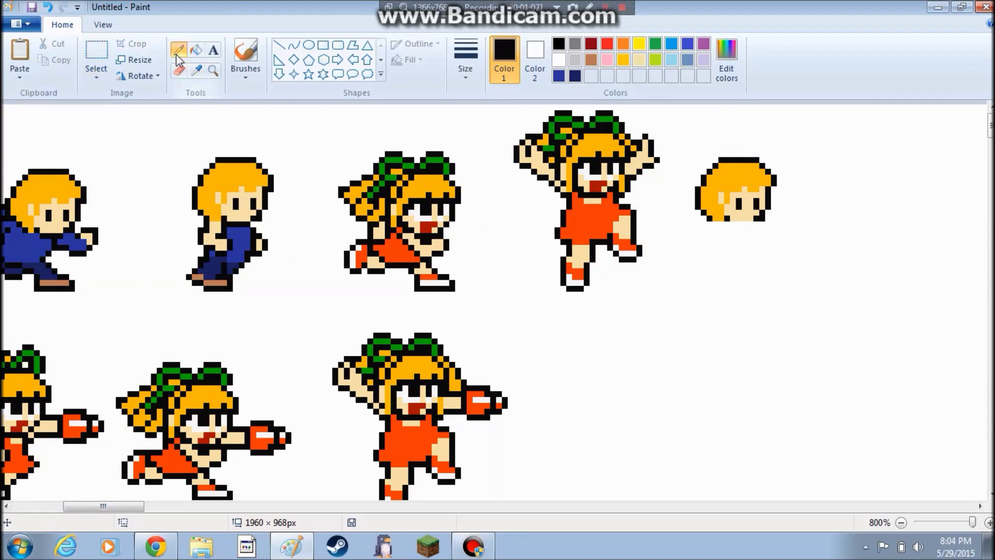
{"action": "left_click", "coordinate": [195, 70]}
{"action": "left_click", "coordinate": [220, 237]}
{"action": "left_click", "coordinate": [196, 70]}
{"action": "left_click", "coordinate": [229, 219]}
{"action": "left_click", "coordinate": [196, 70]}
{"action": "left_click", "coordinate": [233, 212]}
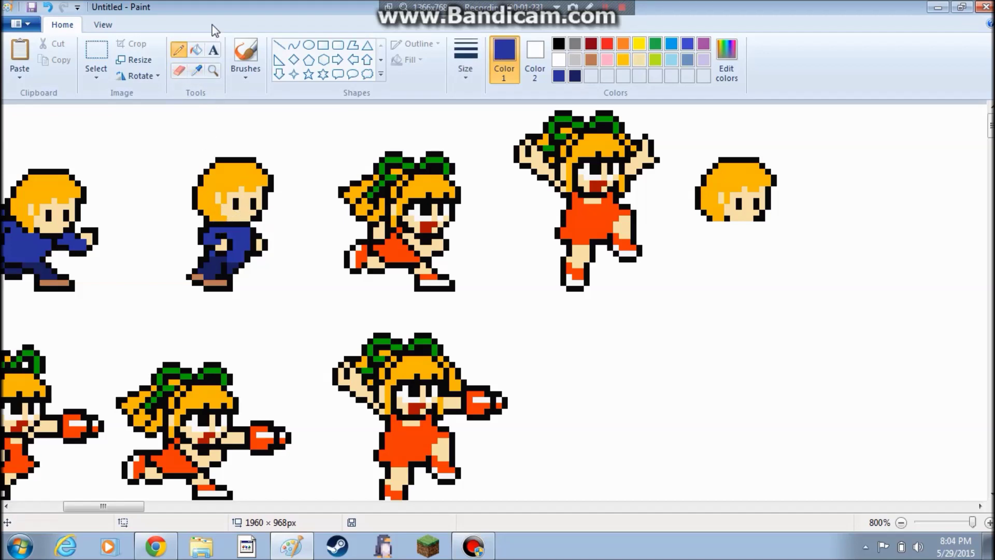
Sample black, then trace a free-form selection around the small spare boy head
{"action": "left_click", "coordinate": [196, 70]}
{"action": "left_click", "coordinate": [208, 217]}
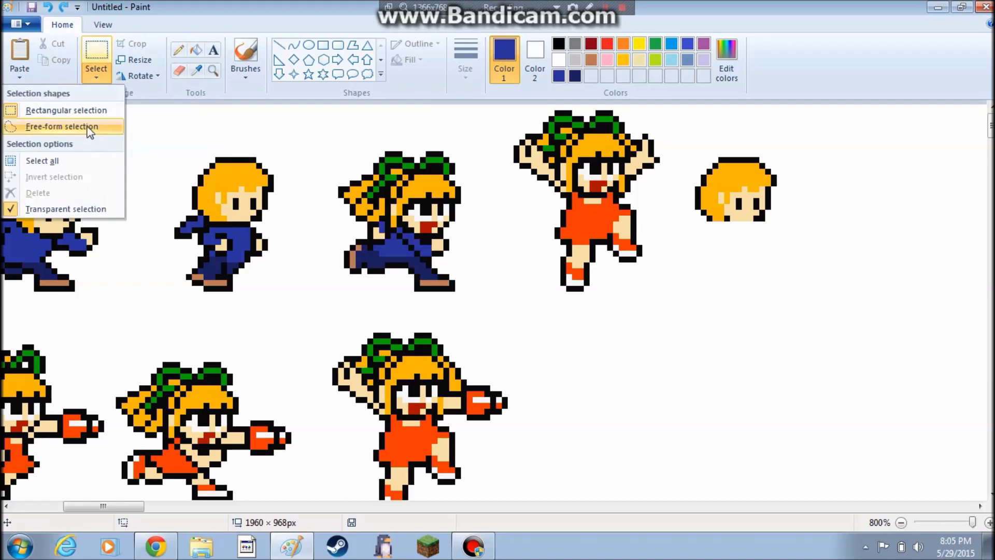
{"action": "left_click", "coordinate": [57, 126]}
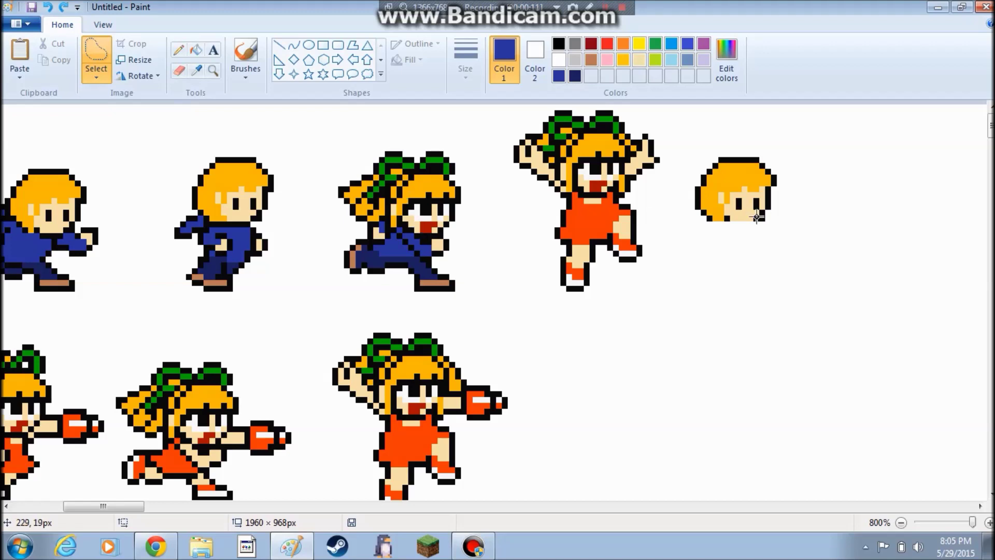
{"action": "mouse_move", "coordinate": [744, 227]}
{"action": "left_mouse_down"}
{"action": "mouse_move", "coordinate": [700, 193]}
{"action": "mouse_move", "coordinate": [725, 122]}
{"action": "mouse_move", "coordinate": [782, 236]}
{"action": "mouse_move", "coordinate": [725, 238]}
{"action": "mouse_move", "coordinate": [704, 218]}
{"action": "mouse_move", "coordinate": [436, 212]}
{"action": "left_mouse_up"}
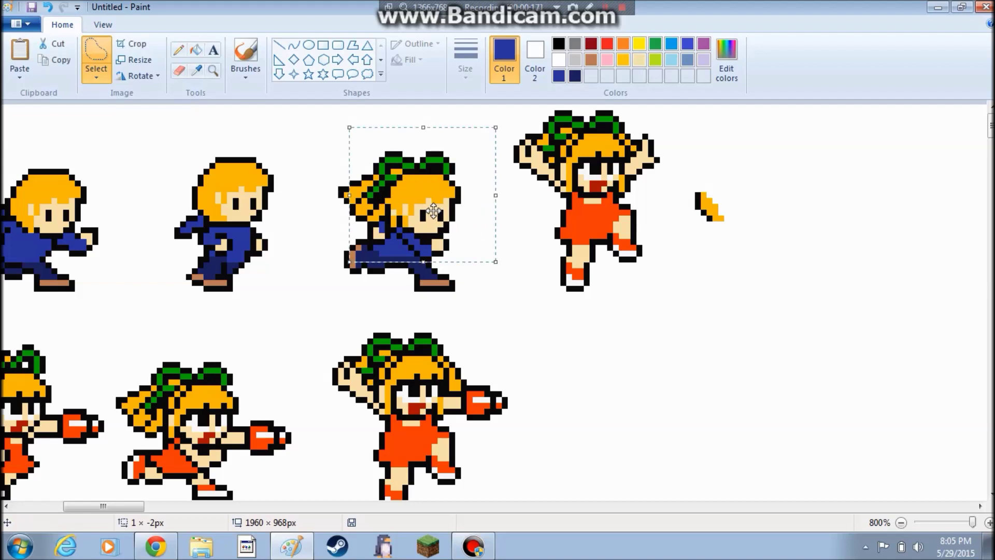
Undo the last change and switch the selection shape to free-form
{"action": "key", "text": "ctrl+z"}
{"action": "left_click", "coordinate": [97, 77]}
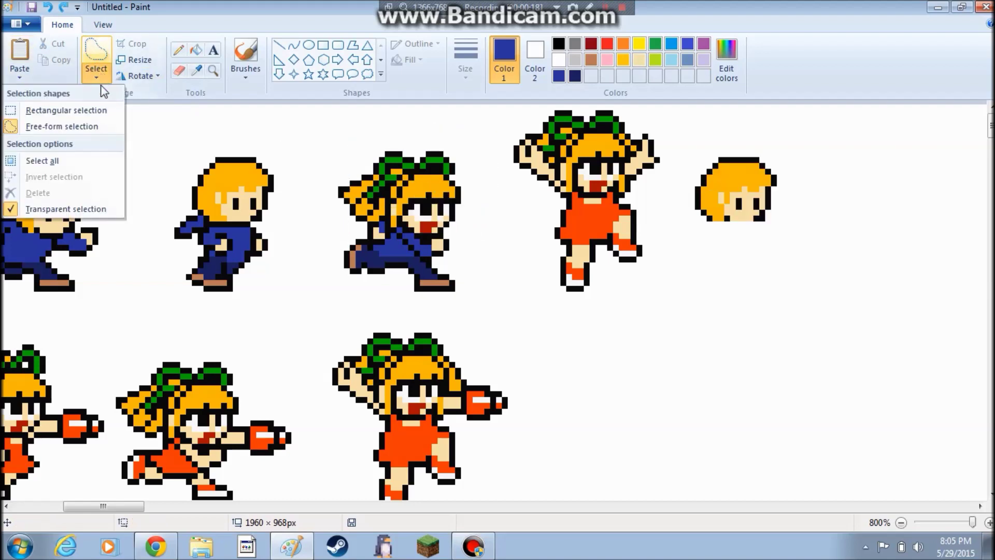
{"action": "left_click", "coordinate": [52, 110]}
{"action": "left_click", "coordinate": [96, 78]}
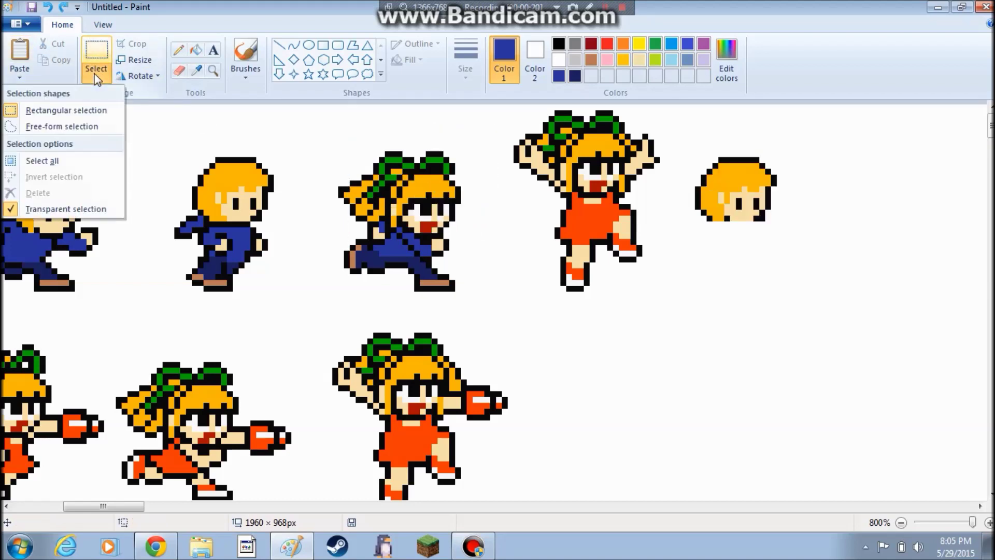
{"action": "left_click", "coordinate": [61, 126]}
Trace a free-form outline around the small spare boy head
{"action": "mouse_move", "coordinate": [715, 231]}
{"action": "left_mouse_down"}
{"action": "mouse_move", "coordinate": [726, 226]}
{"action": "mouse_move", "coordinate": [718, 200]}
{"action": "mouse_move", "coordinate": [697, 198]}
{"action": "mouse_move", "coordinate": [669, 155]}
{"action": "mouse_move", "coordinate": [785, 179]}
{"action": "mouse_move", "coordinate": [787, 192]}
{"action": "left_mouse_up"}
{"action": "mouse_move", "coordinate": [754, 241]}
{"action": "left_mouse_down"}
{"action": "mouse_move", "coordinate": [696, 241]}
{"action": "mouse_move", "coordinate": [803, 166]}
{"action": "mouse_move", "coordinate": [740, 239]}
{"action": "mouse_move", "coordinate": [726, 231]}
{"action": "mouse_move", "coordinate": [716, 193]}
{"action": "mouse_move", "coordinate": [678, 161]}
{"action": "mouse_move", "coordinate": [800, 151]}
{"action": "mouse_move", "coordinate": [746, 248]}
{"action": "mouse_move", "coordinate": [717, 246]}
{"action": "mouse_move", "coordinate": [719, 215]}
{"action": "mouse_move", "coordinate": [699, 179]}
{"action": "mouse_move", "coordinate": [730, 126]}
{"action": "mouse_move", "coordinate": [802, 218]}
{"action": "mouse_move", "coordinate": [736, 244]}
{"action": "mouse_move", "coordinate": [717, 226]}
{"action": "left_mouse_up"}
{"action": "left_click", "coordinate": [779, 288]}
{"action": "left_click", "coordinate": [748, 288]}
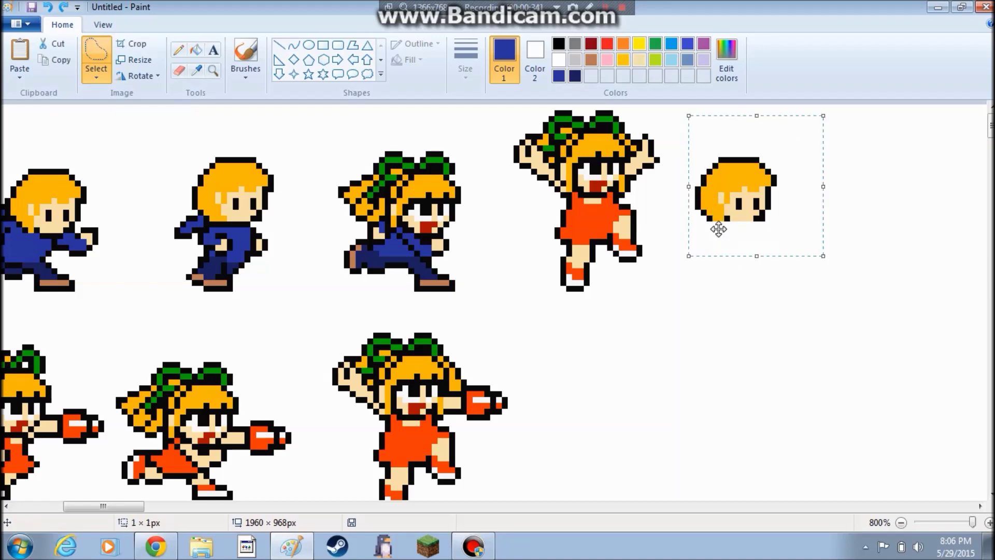
Copy the boy head and place the pasted copy over the third character's face
{"action": "key", "text": "ctrl+c"}
{"action": "key", "text": "ctrl+v"}
{"action": "left_click_drag", "start_coordinate": [96, 198], "coordinate": [462, 224]}
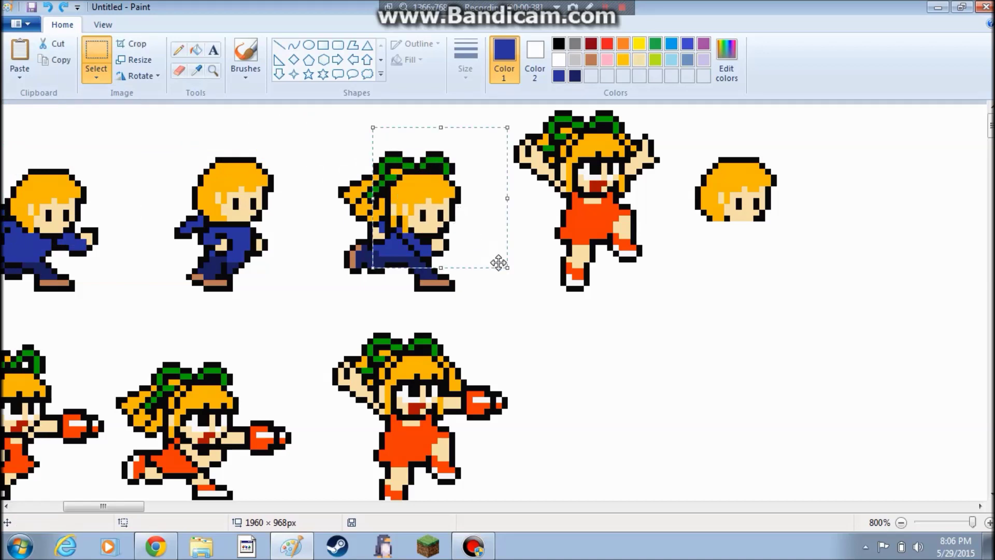
{"action": "key", "text": "Delete"}
{"action": "key", "text": "ctrl+y"}
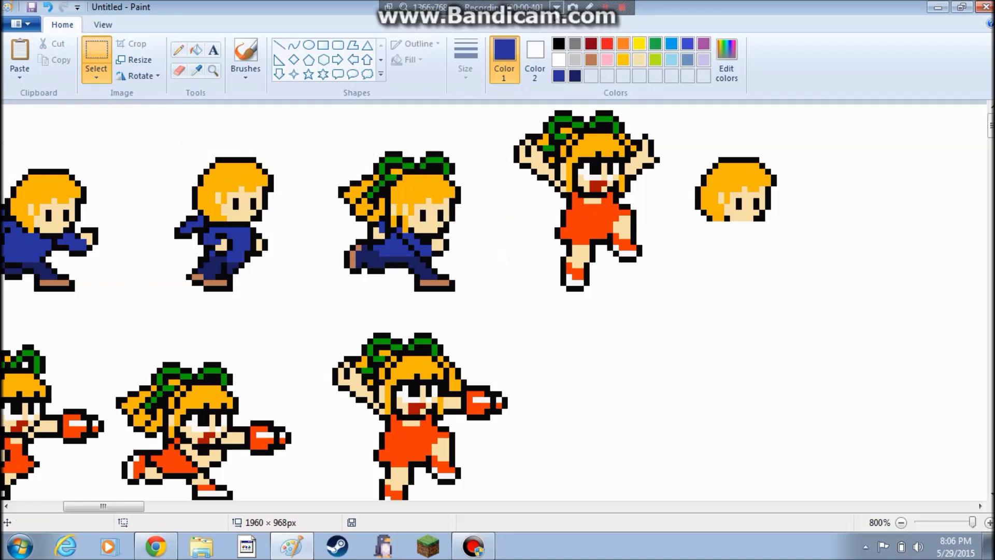